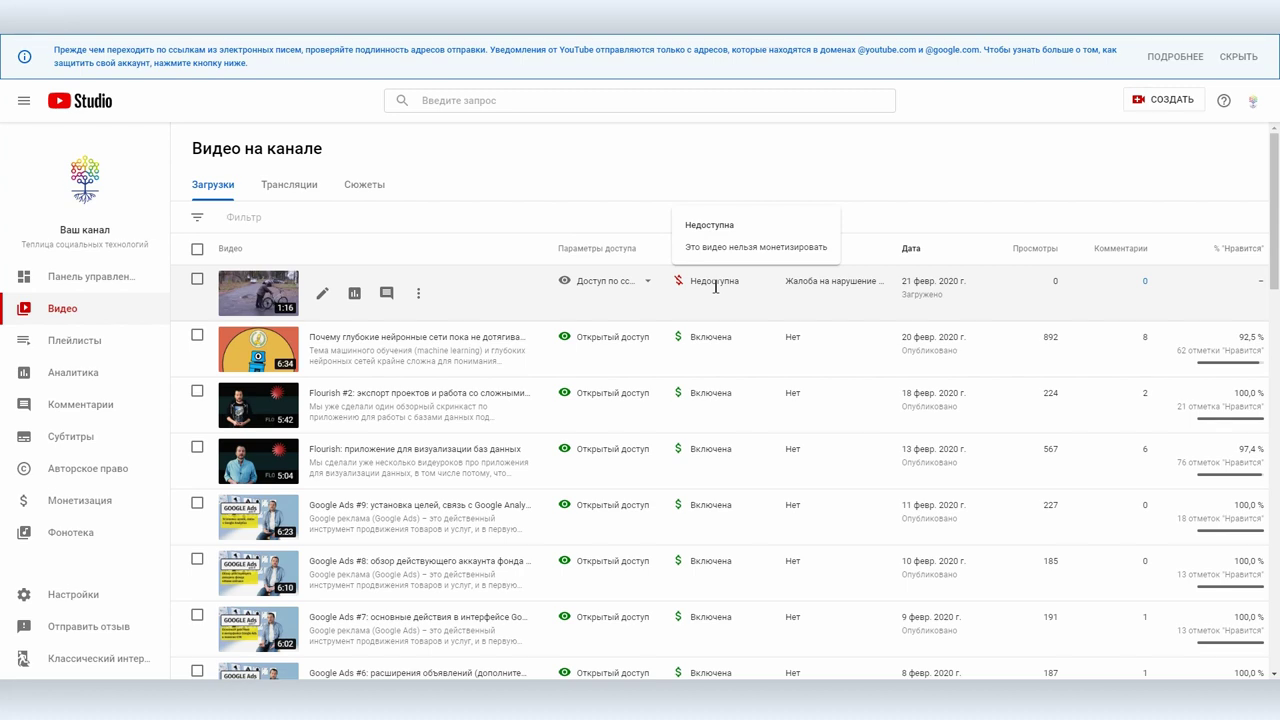
Open the details of the "try PJ" video and view the information about its copyright claim.
scroll(766, 417, "down", 15)
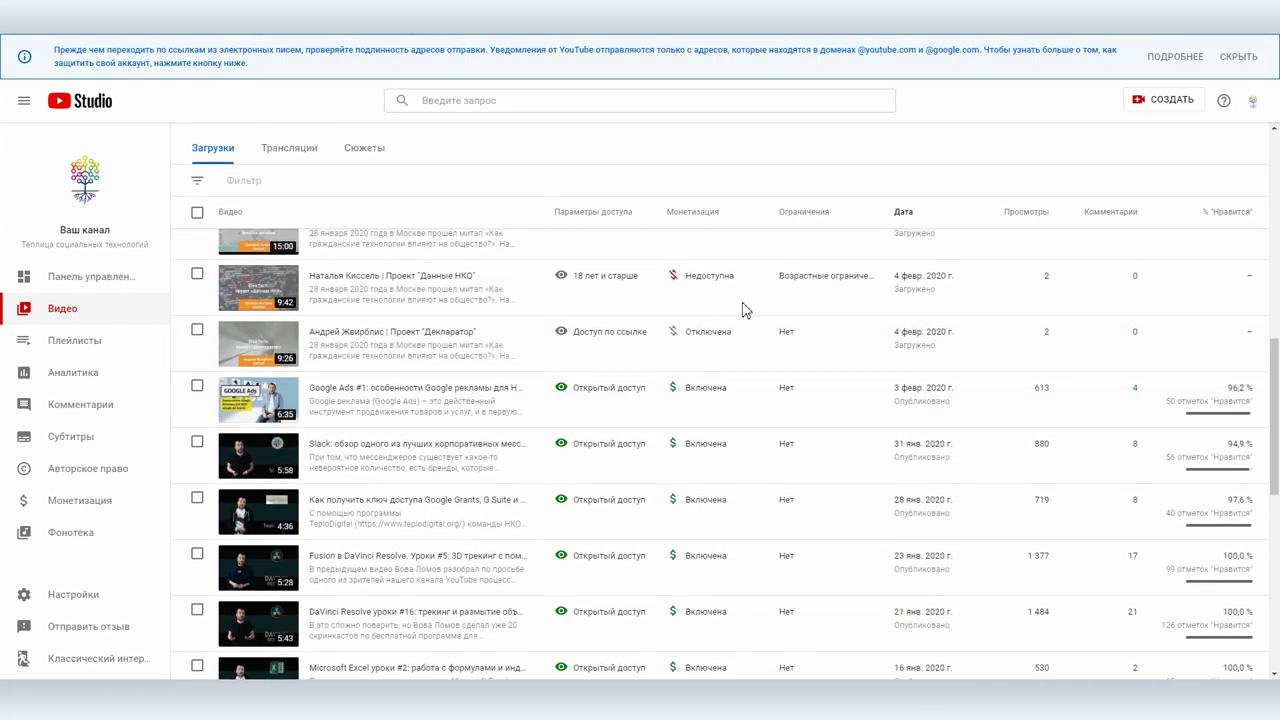
scroll(714, 290, "up", 15)
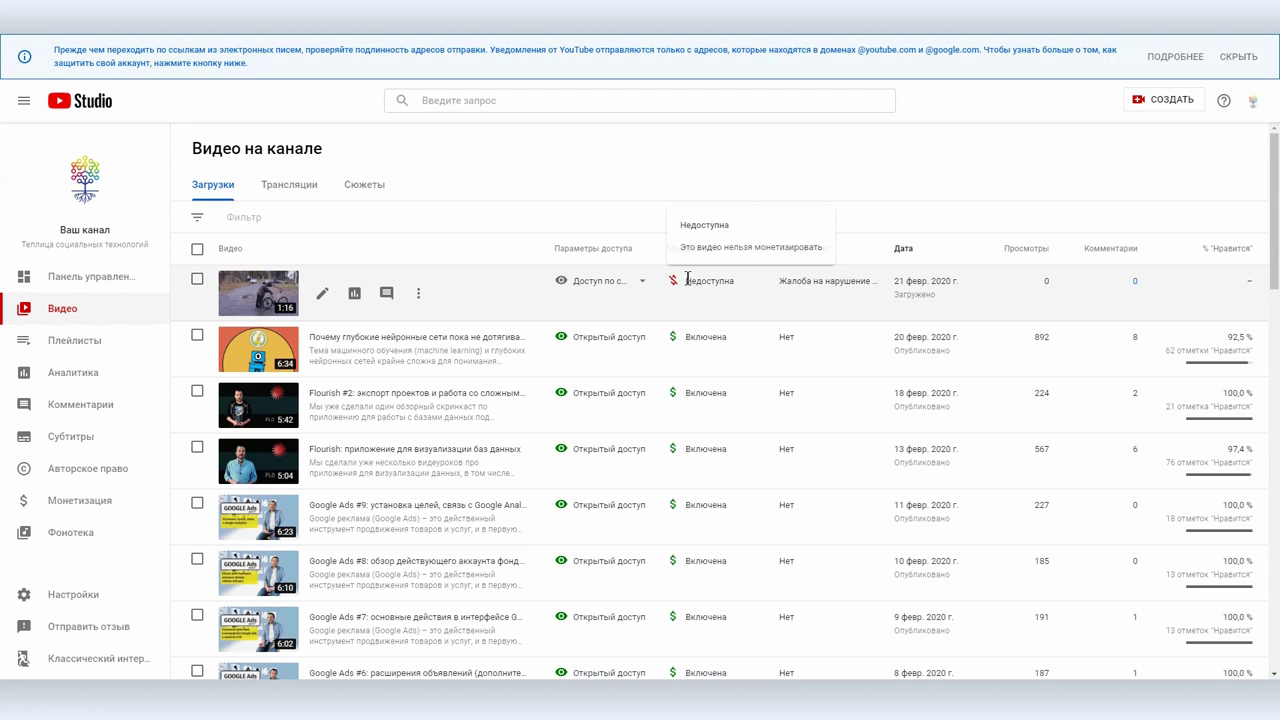
left_click(323, 296)
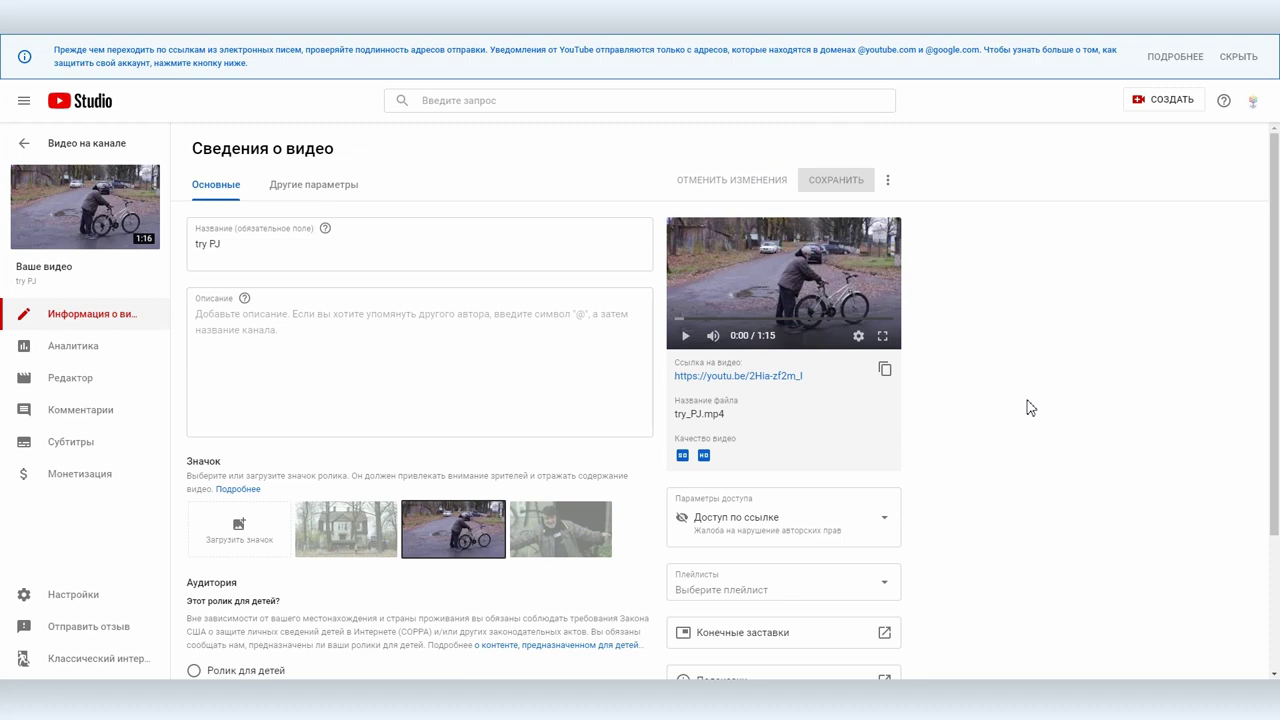
scroll(1033, 396, "down", 2)
left_click(743, 390)
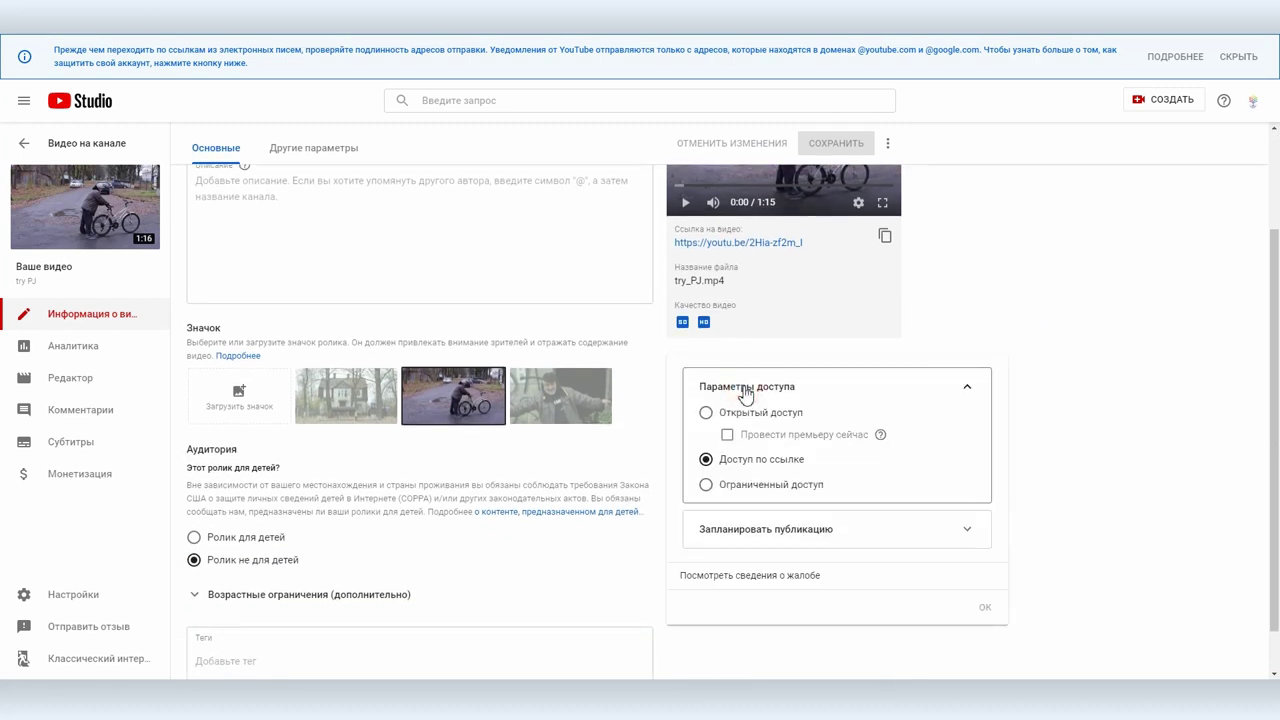
left_click(723, 578)
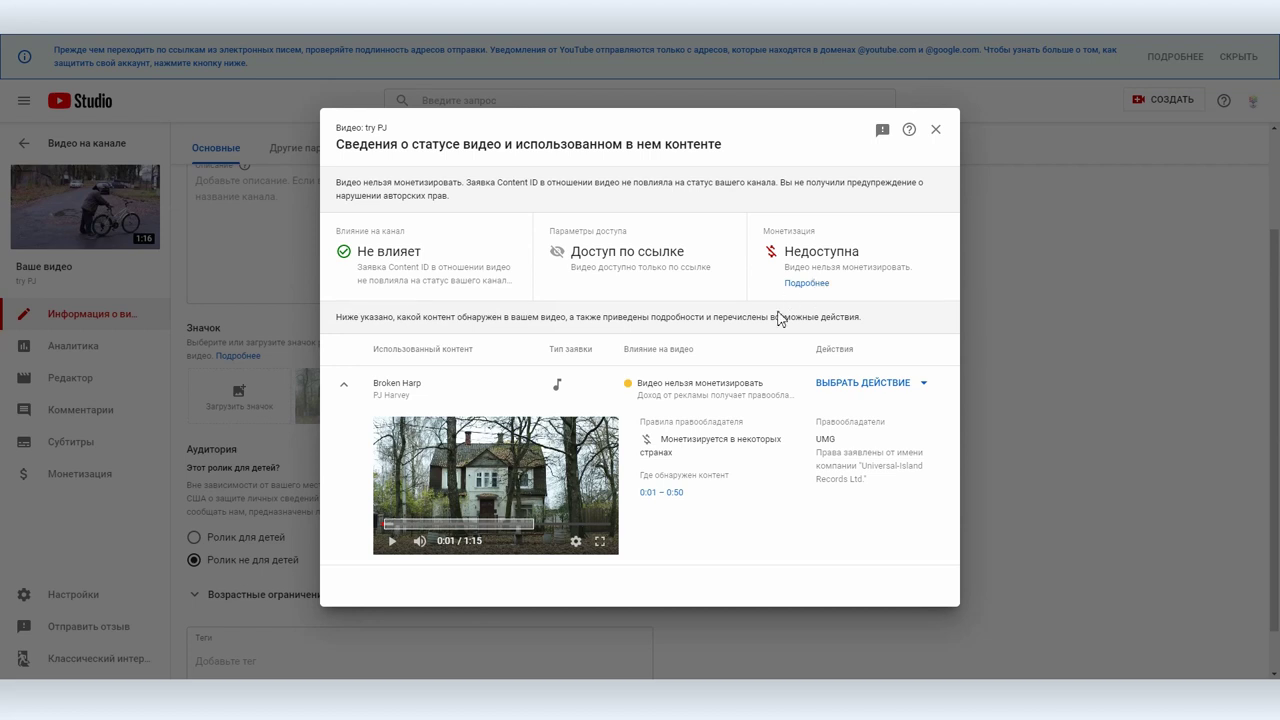
Start trimming out the segment claimed for "Broken Harp" and play through the claimed part of the video.
left_click(880, 384)
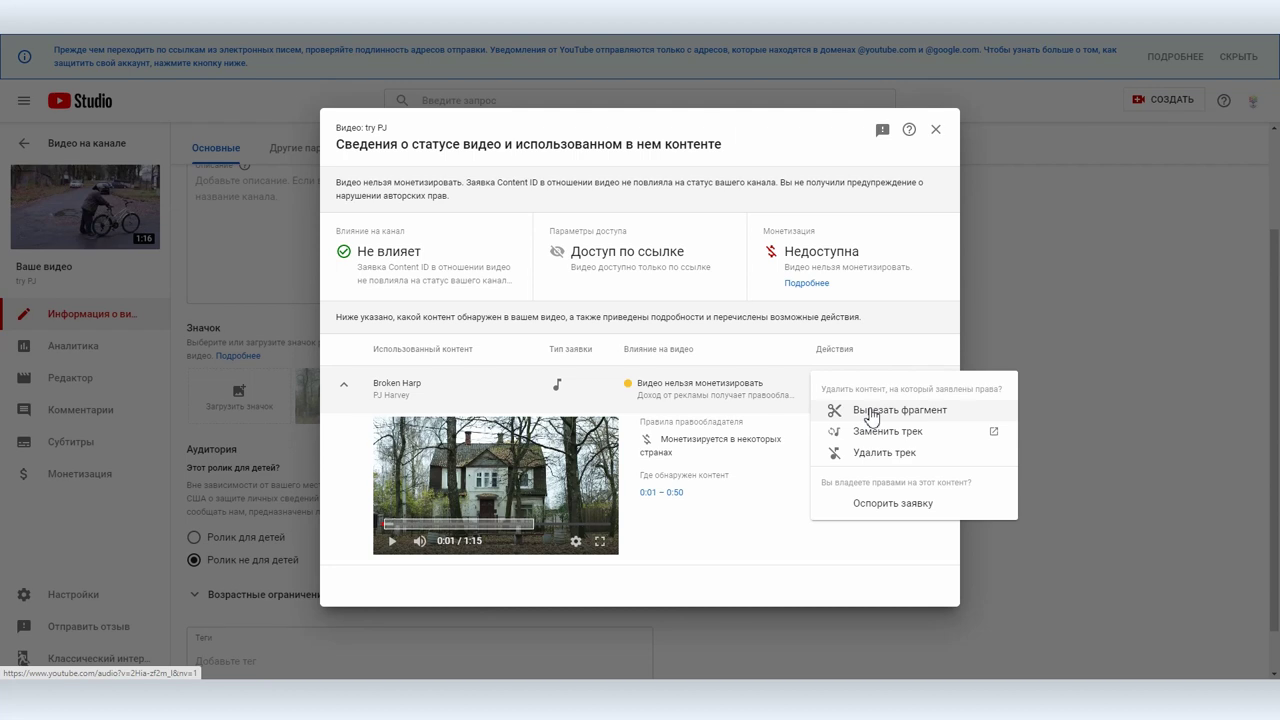
left_click(871, 413)
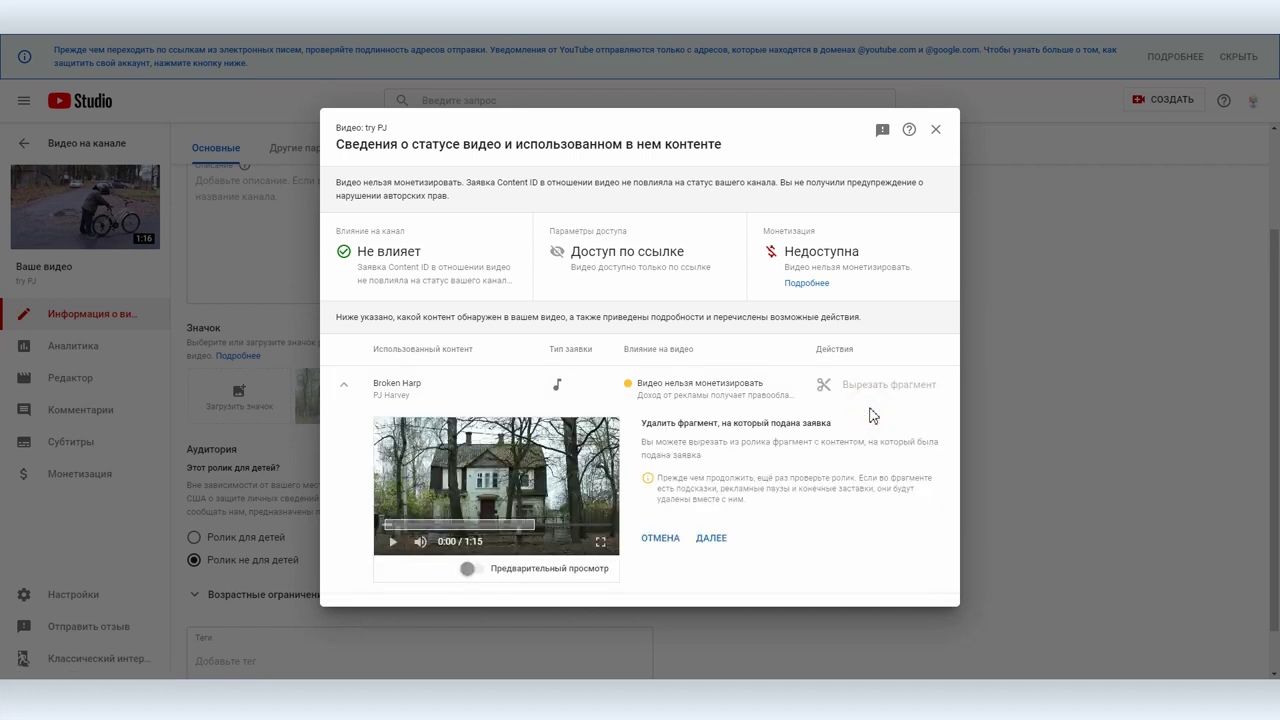
left_click(392, 542)
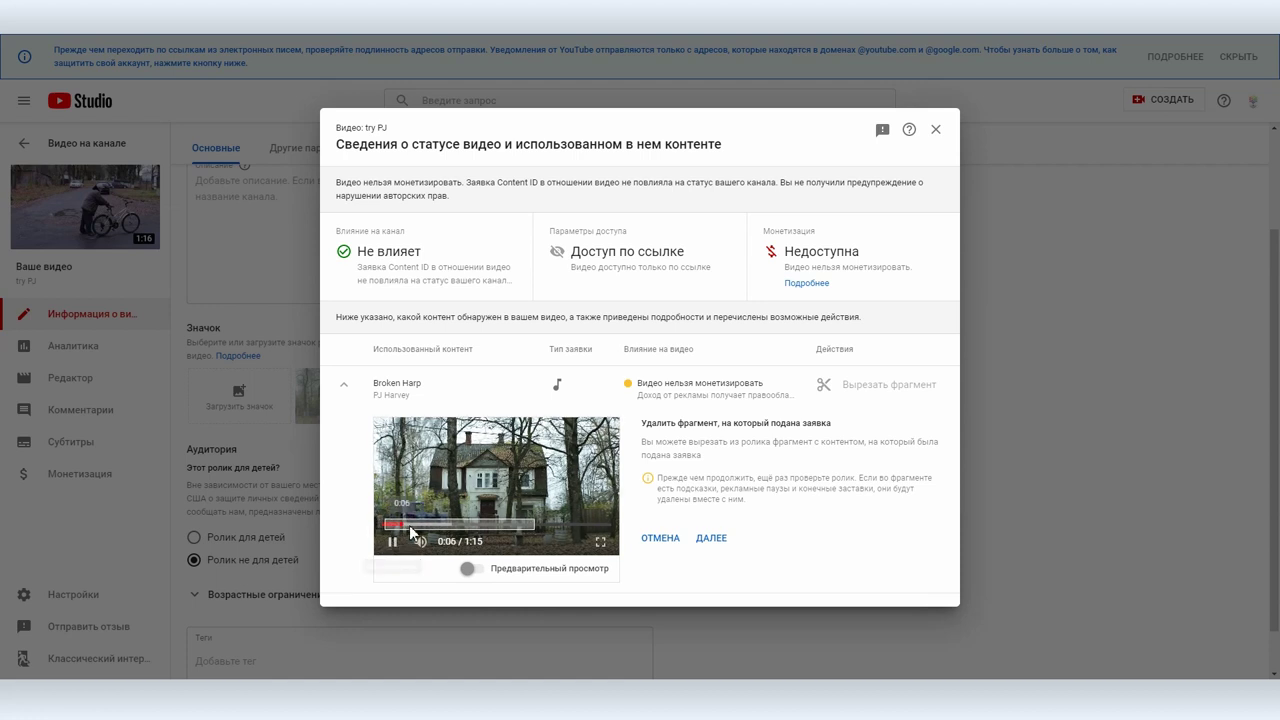
left_click(437, 524)
left_click_drag(437, 530, 533, 531)
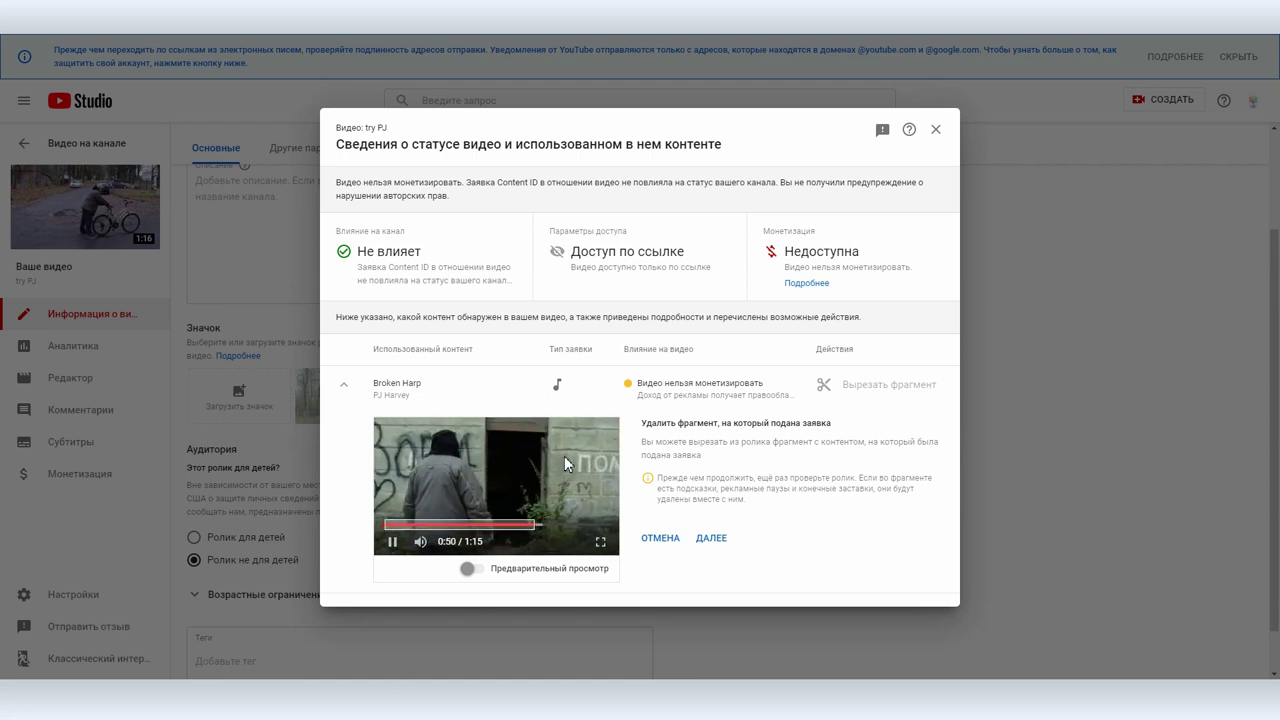
left_click(392, 543)
Preview the video with the claimed segment cut out, and cancel the trim.
left_click(471, 567)
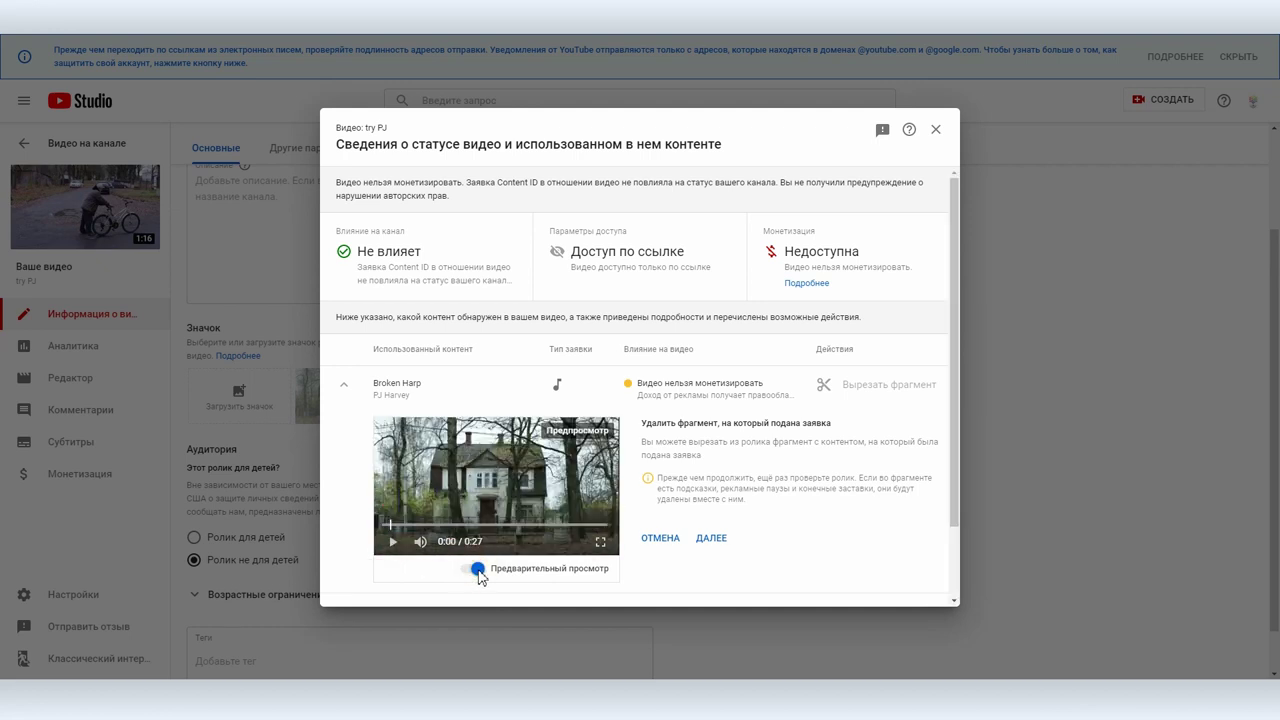
left_click(391, 543)
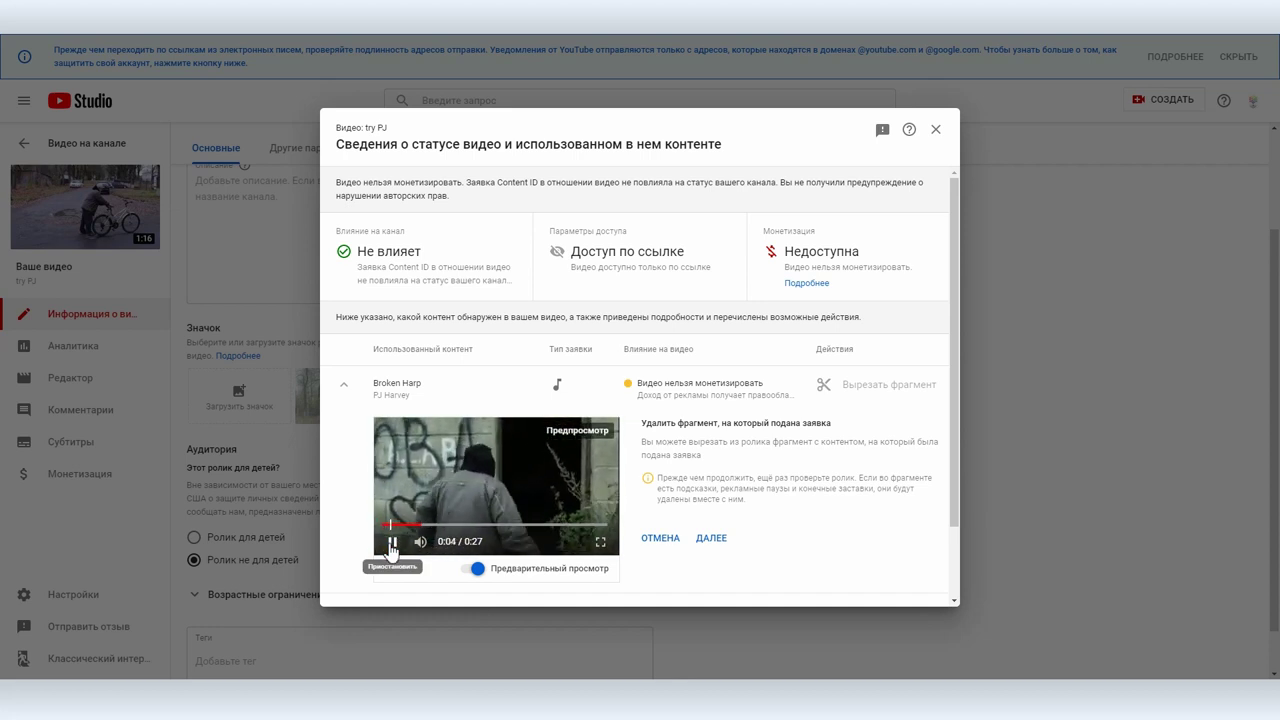
left_click(391, 545)
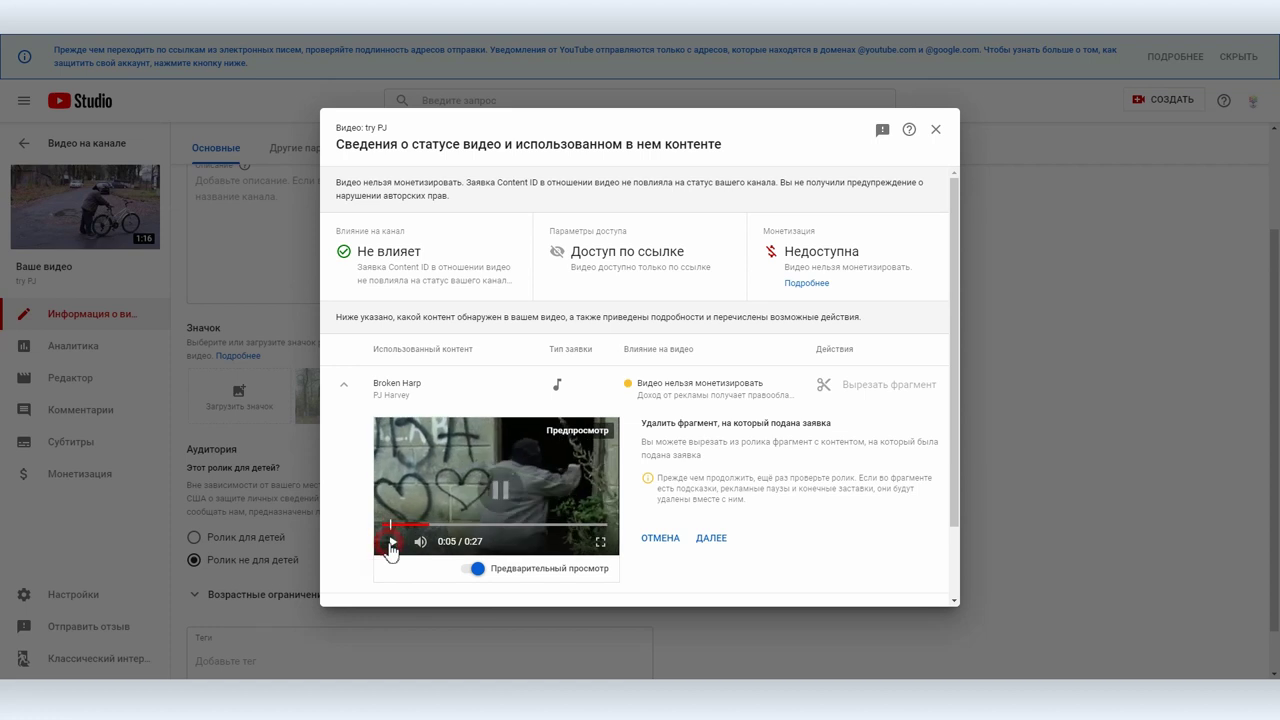
left_click(659, 540)
Preview the video with the "Broken Harp" song and other sounds muted, and cancel the track removal.
left_click(834, 384)
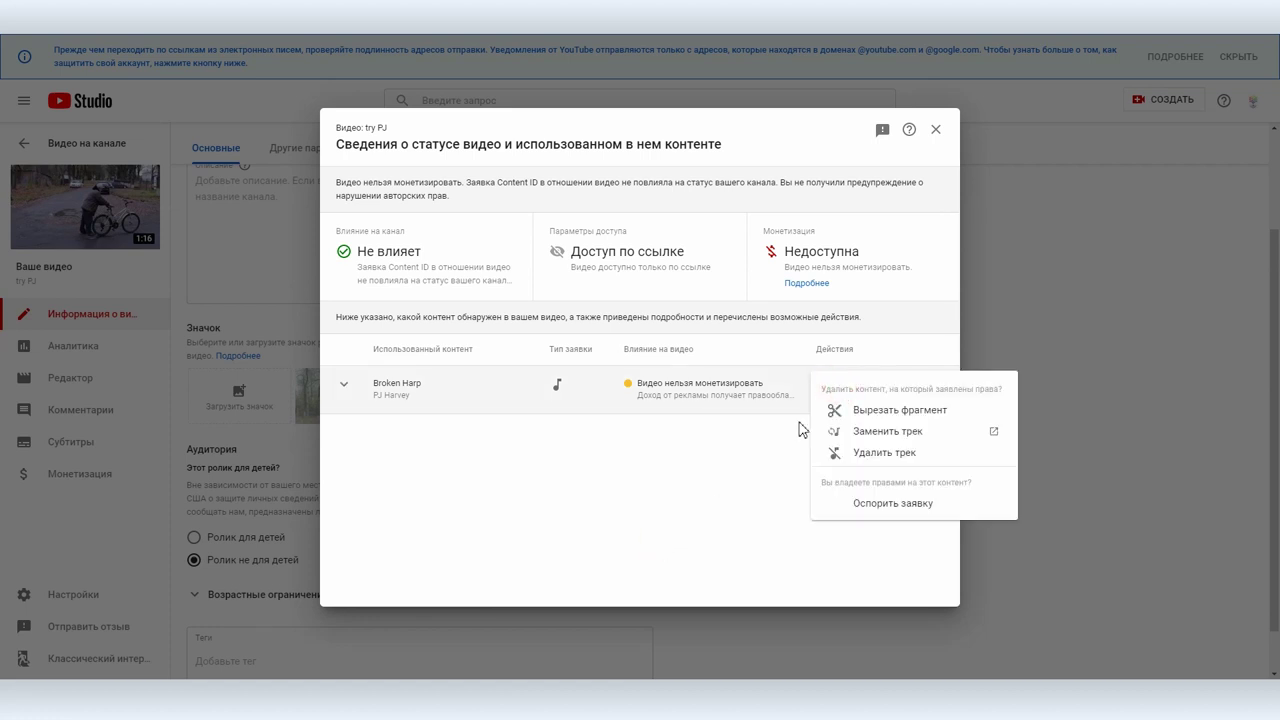
left_click(866, 454)
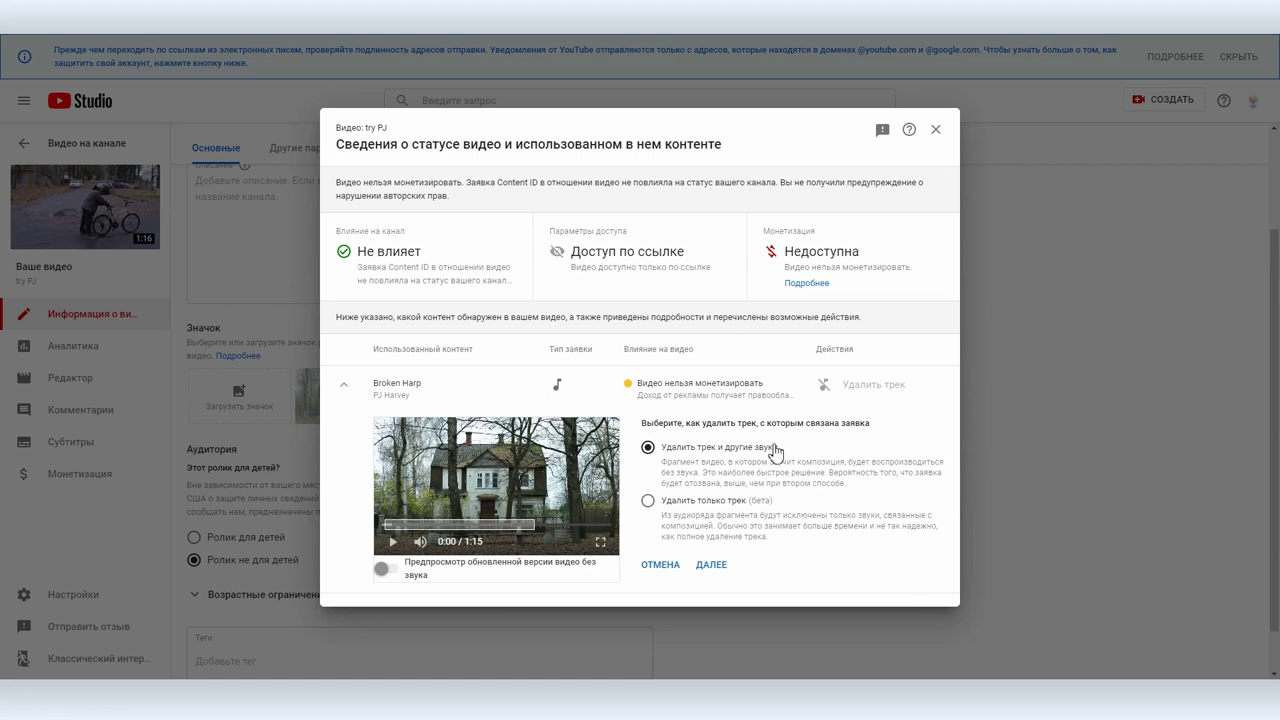
left_click(399, 574)
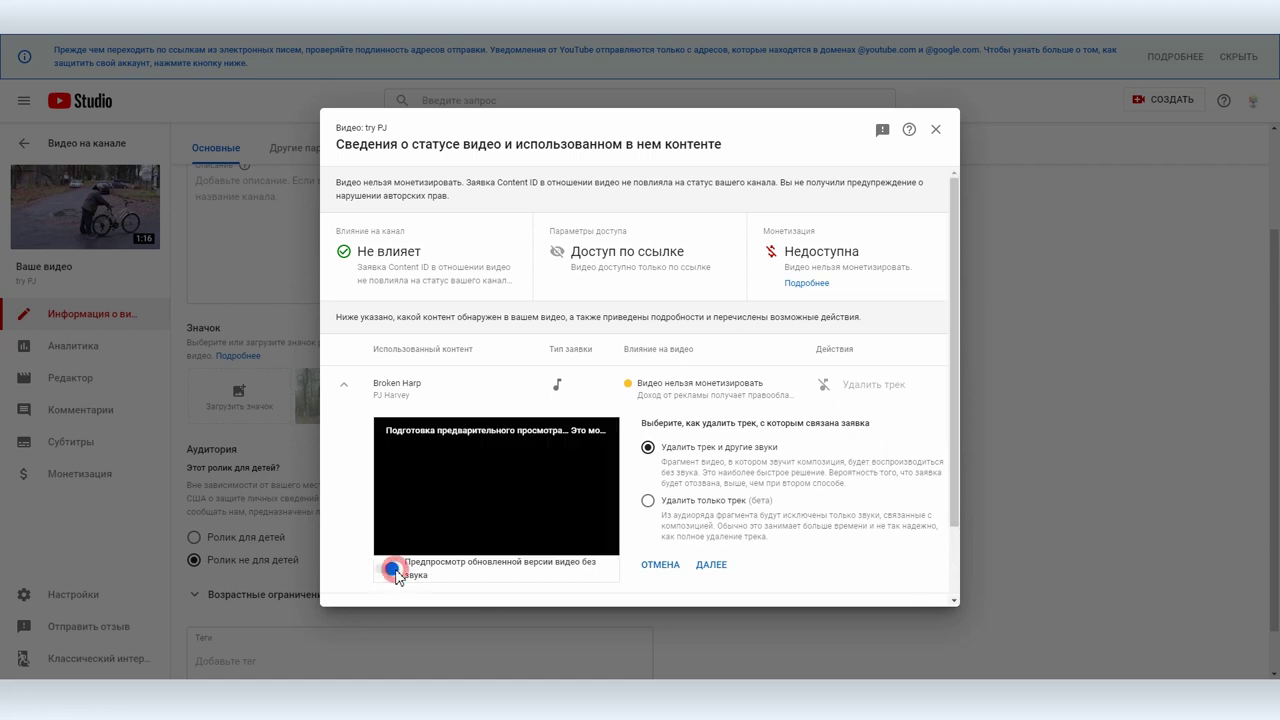
left_click(393, 542)
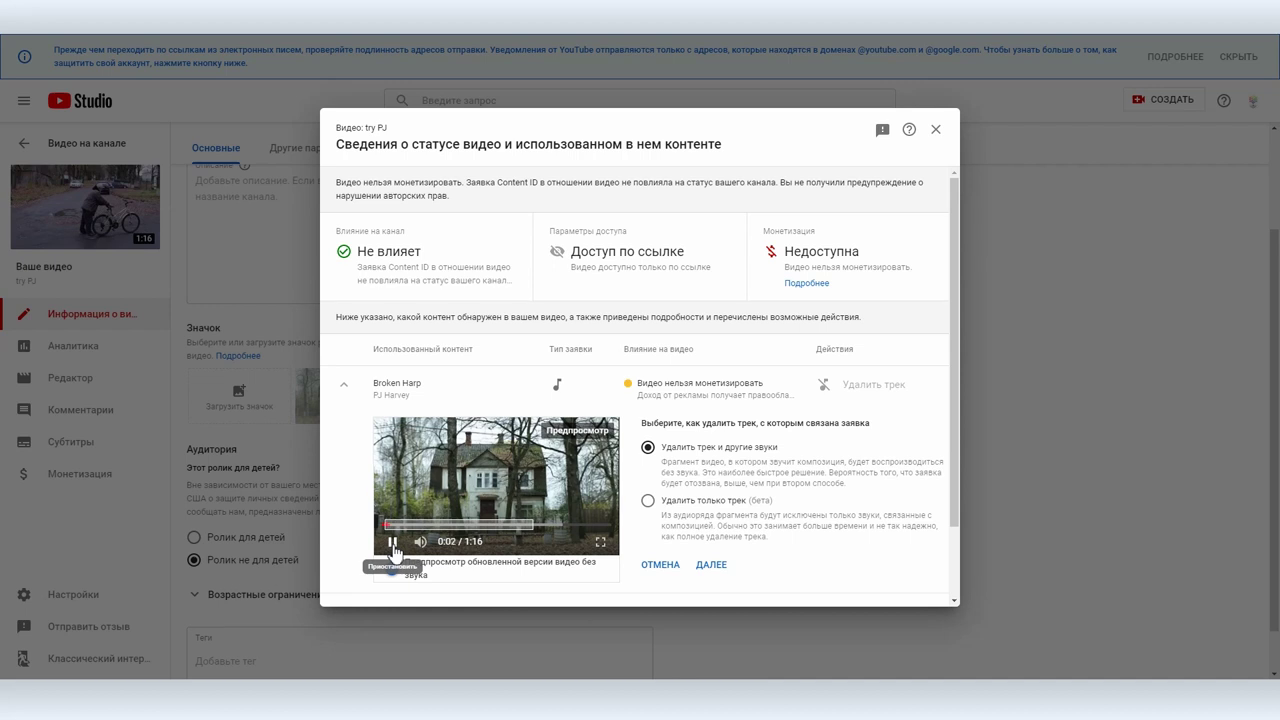
left_click(393, 545)
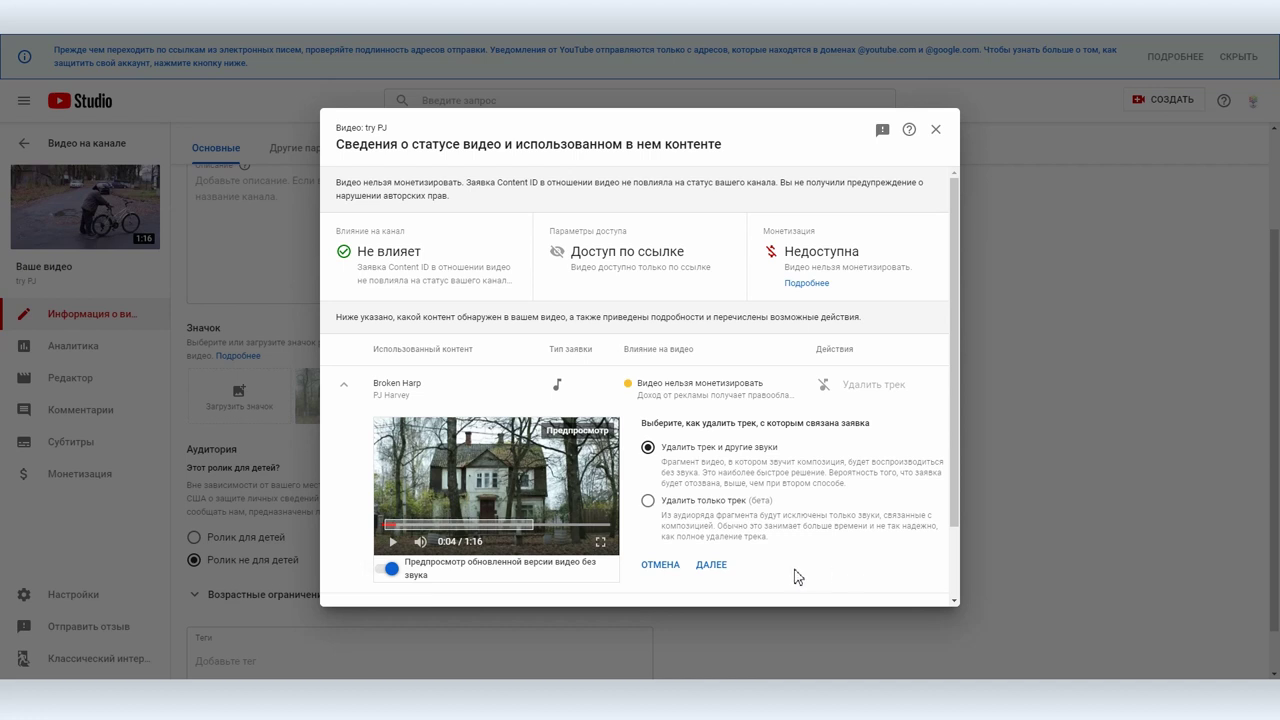
left_click(660, 565)
Choose to replace the claimed "Broken Harp" track, and open the channel's audio library (Фонотека).
left_click(863, 383)
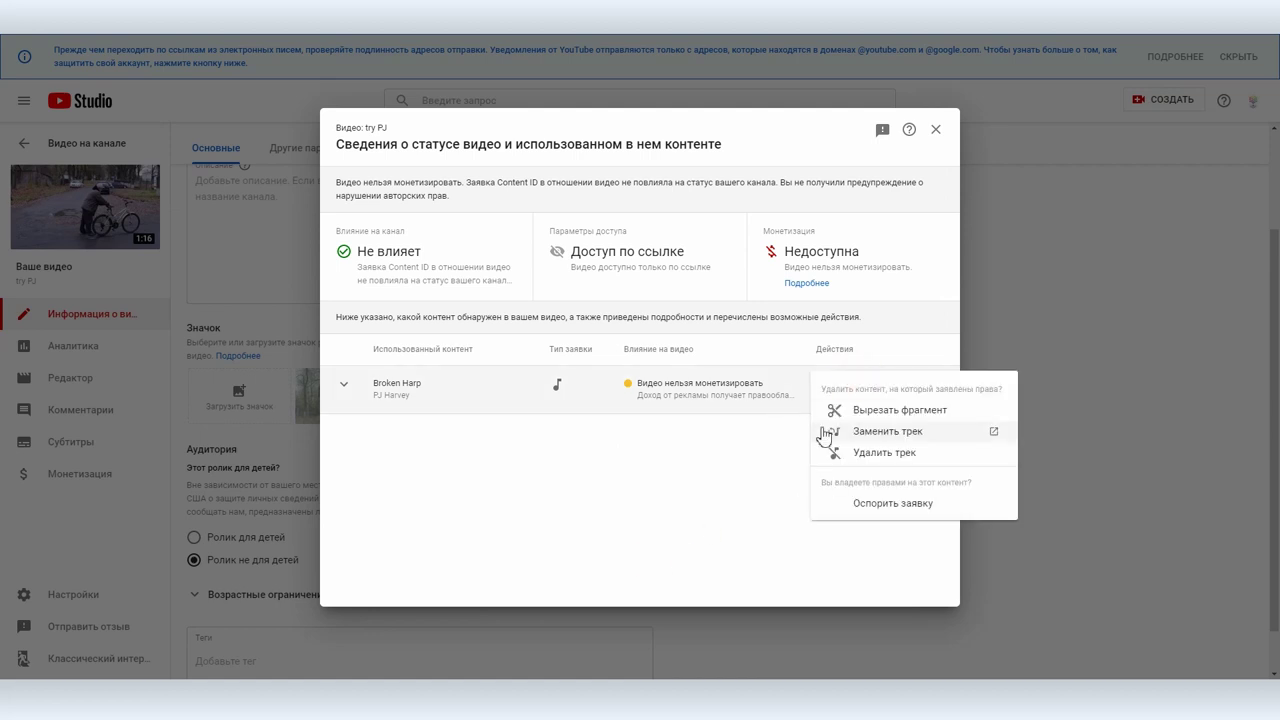
left_click(871, 431)
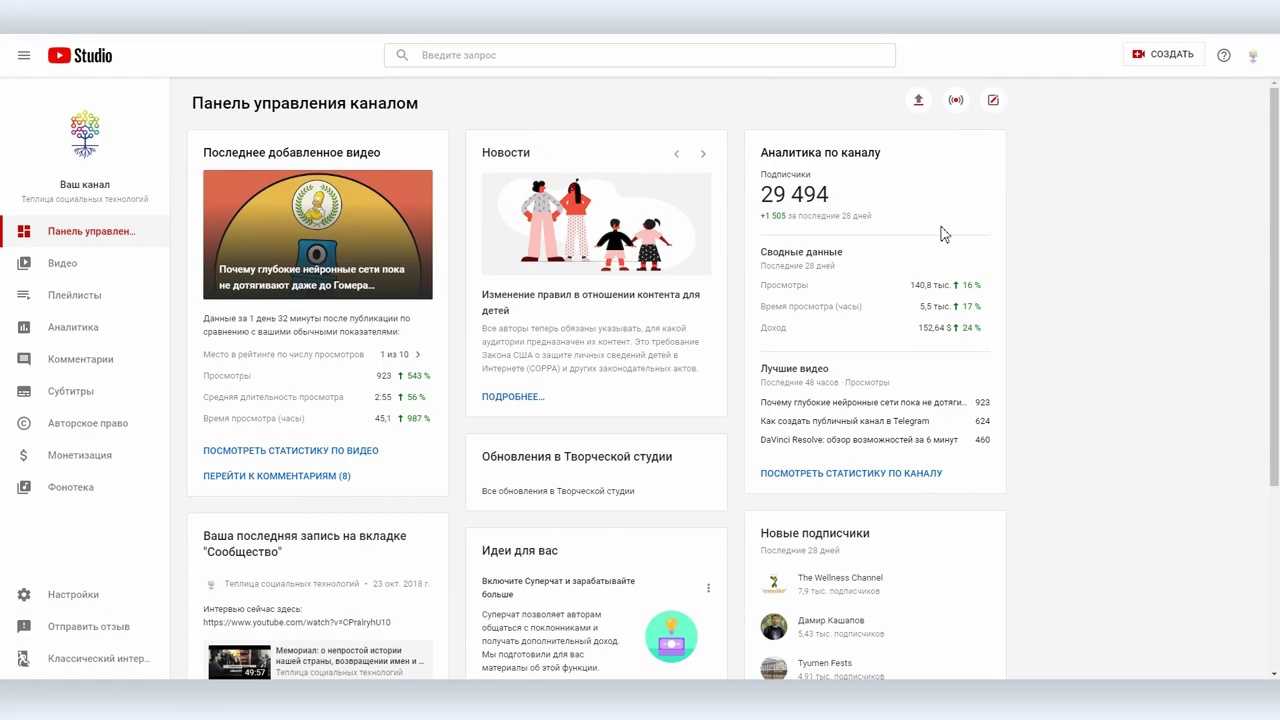
left_click(75, 488)
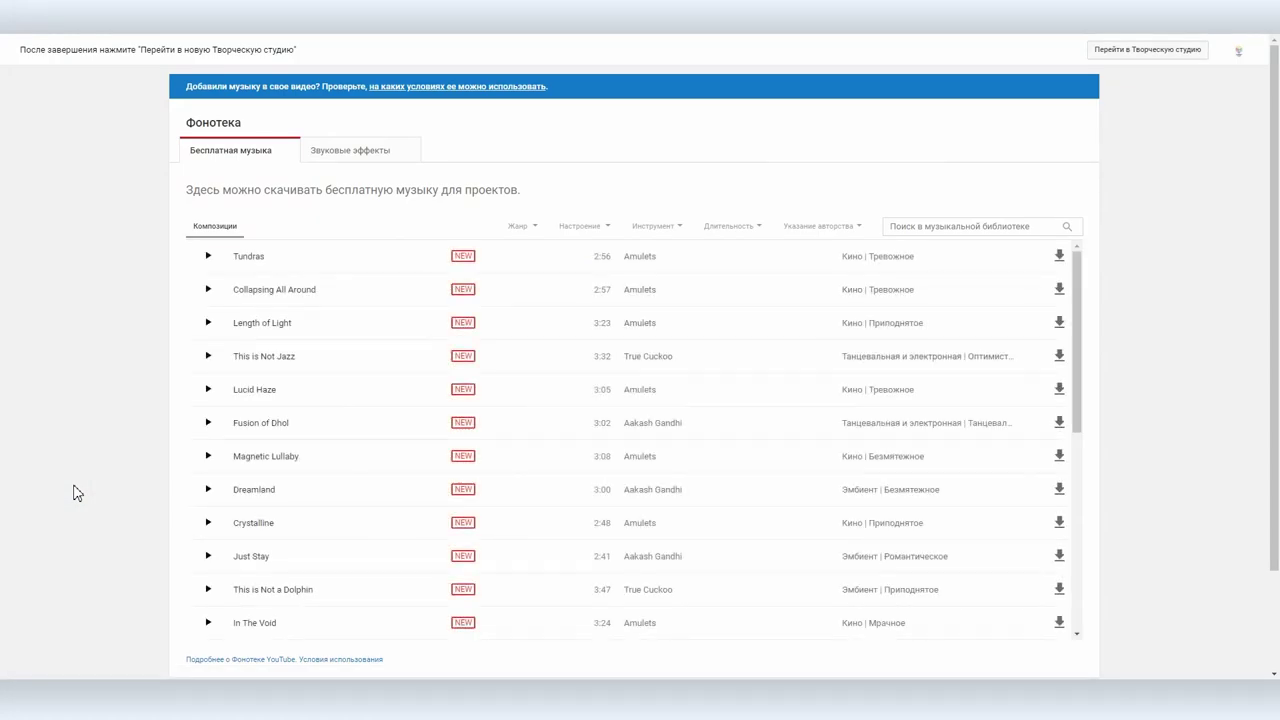
Browse the free music tracks in the audio library and return to the beginning of the list.
scroll(860, 380, "down", 10)
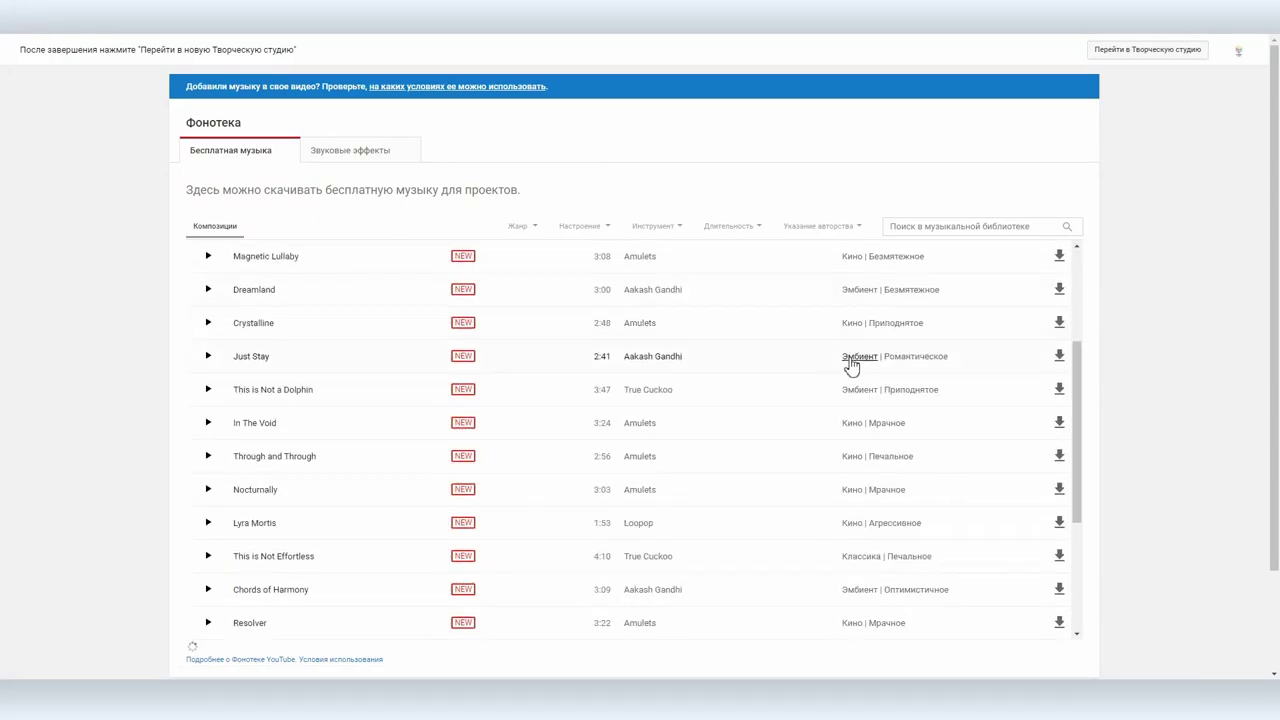
scroll(777, 383, "up", 10)
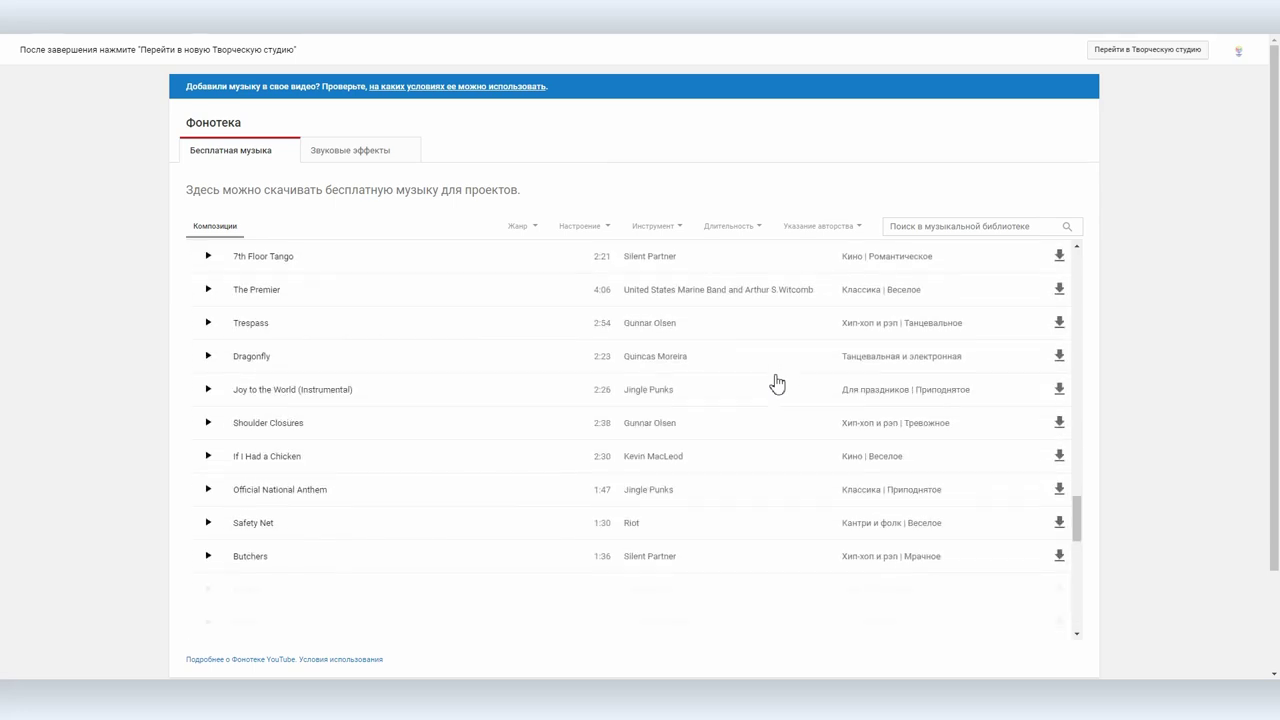
scroll(777, 383, "up", 10)
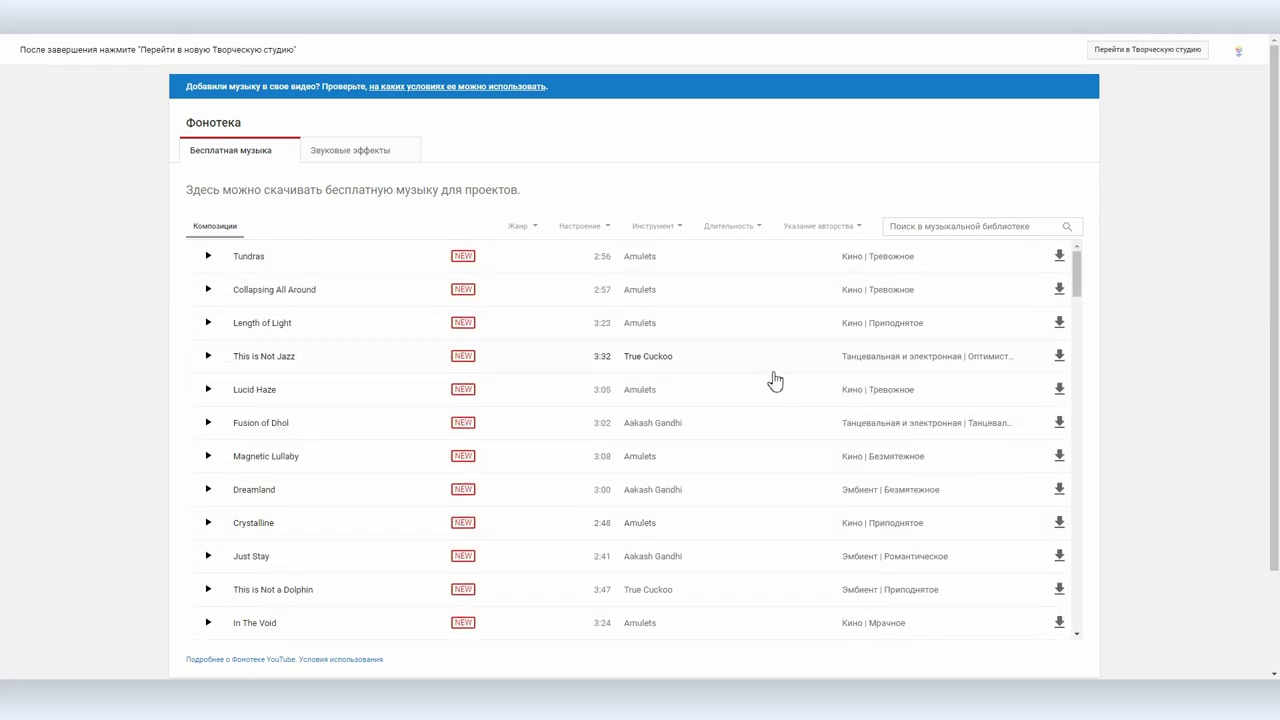
scroll(500, 392, "down", 10)
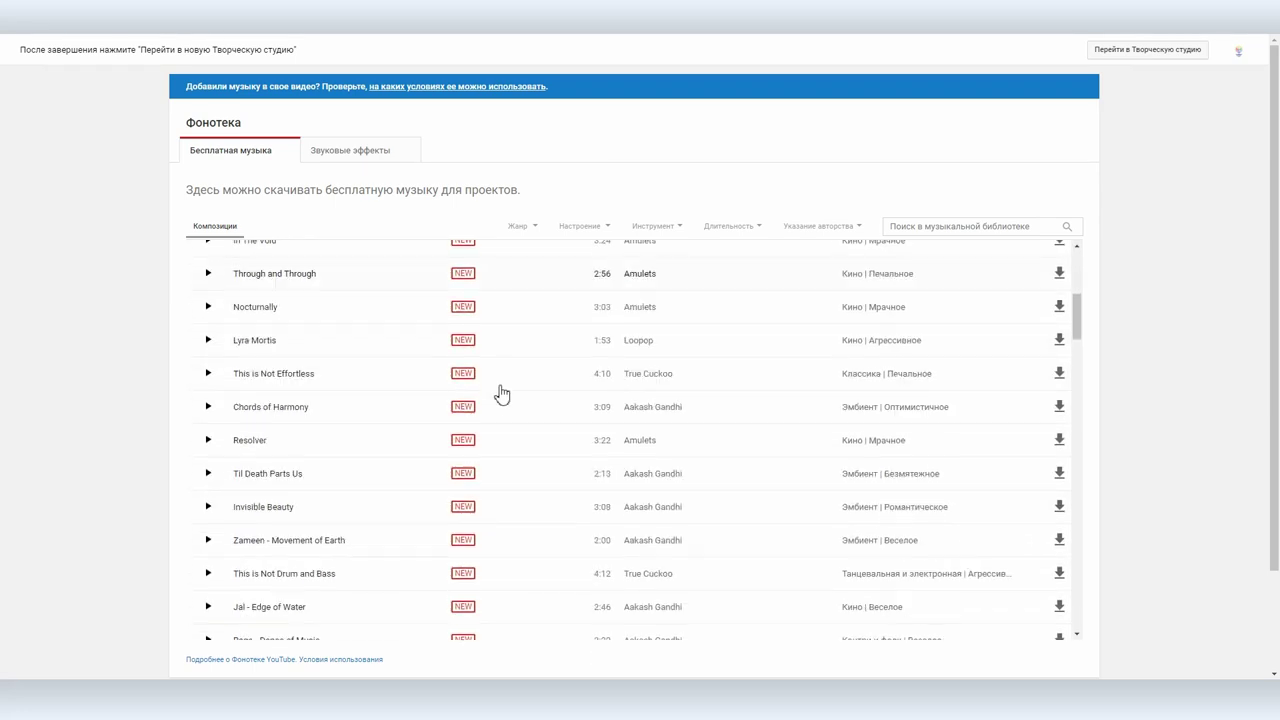
scroll(490, 400, "down", 4)
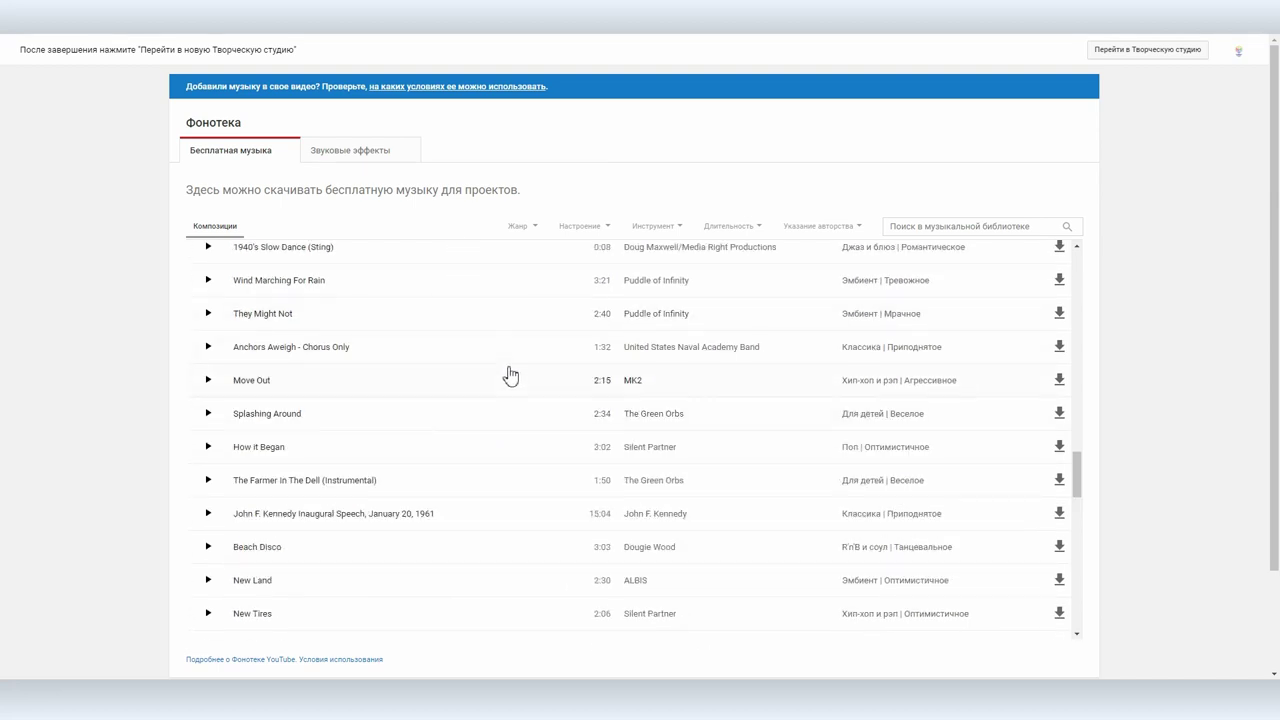
scroll(506, 372, "up", 10)
scroll(506, 372, "up", 10)
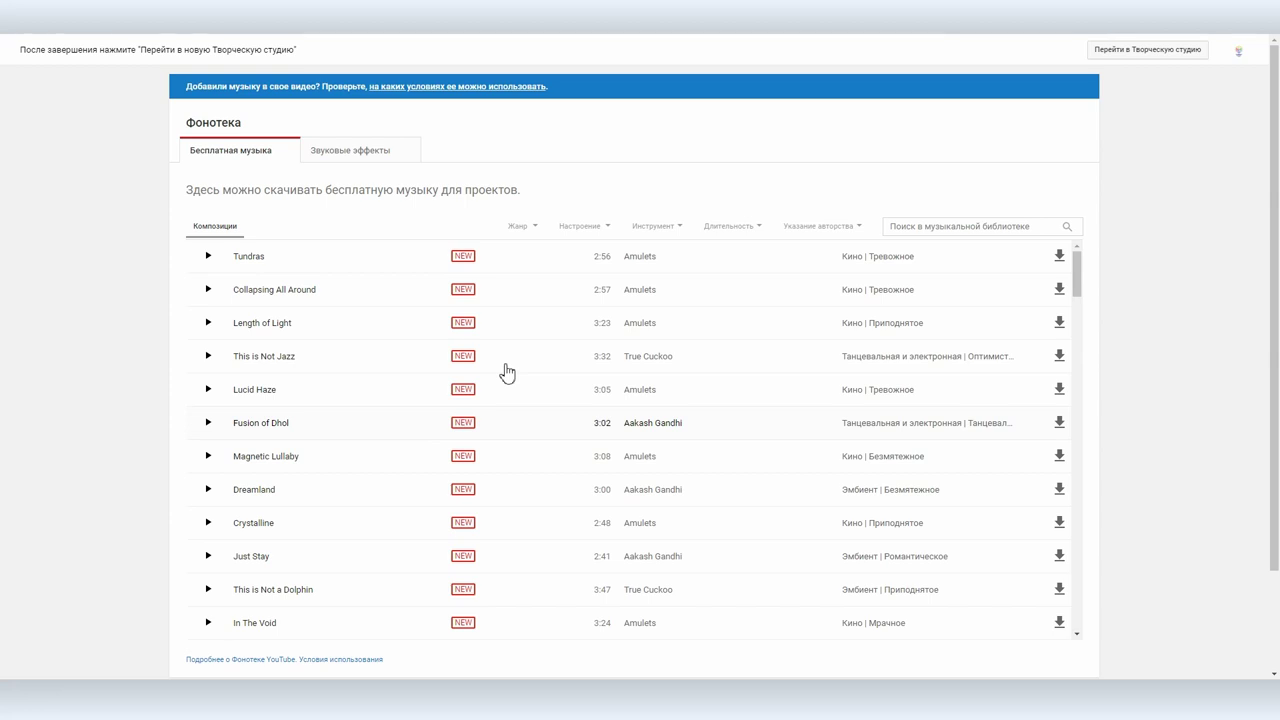
Filter the tracks by the genre "Альтернатива и панк" and listen to part of "Grassy Hill".
left_click(520, 226)
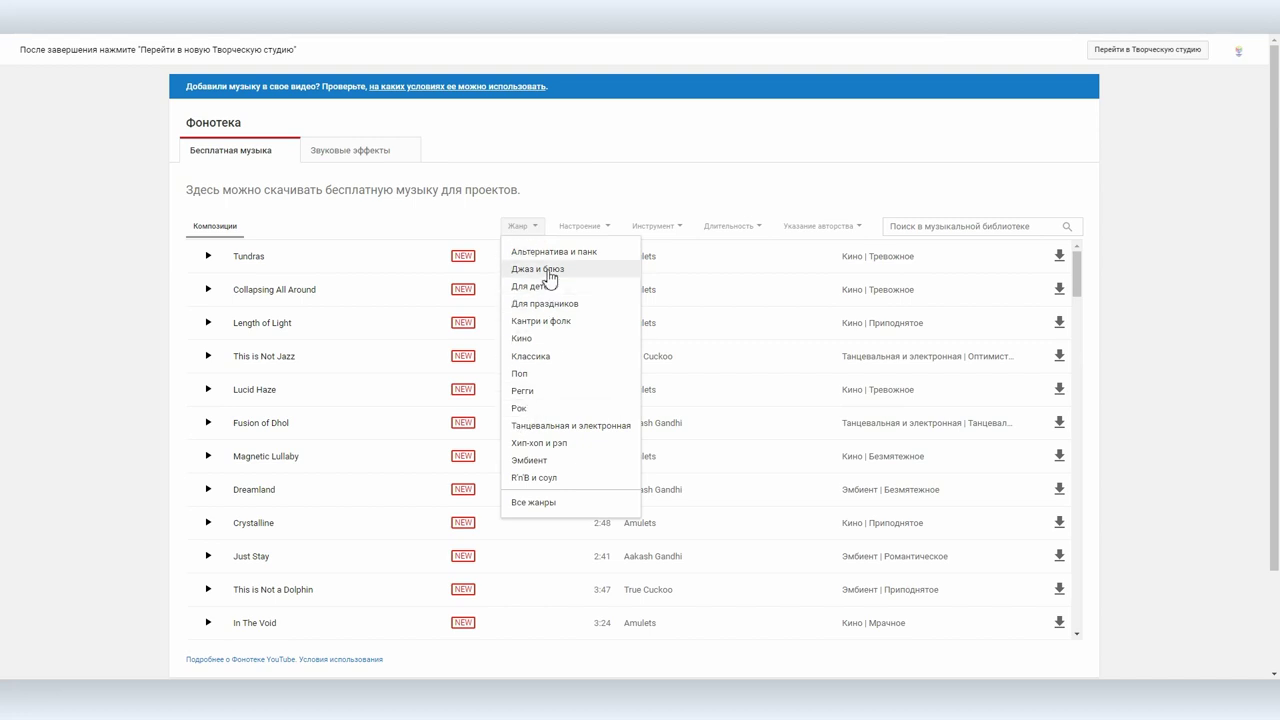
left_click(543, 252)
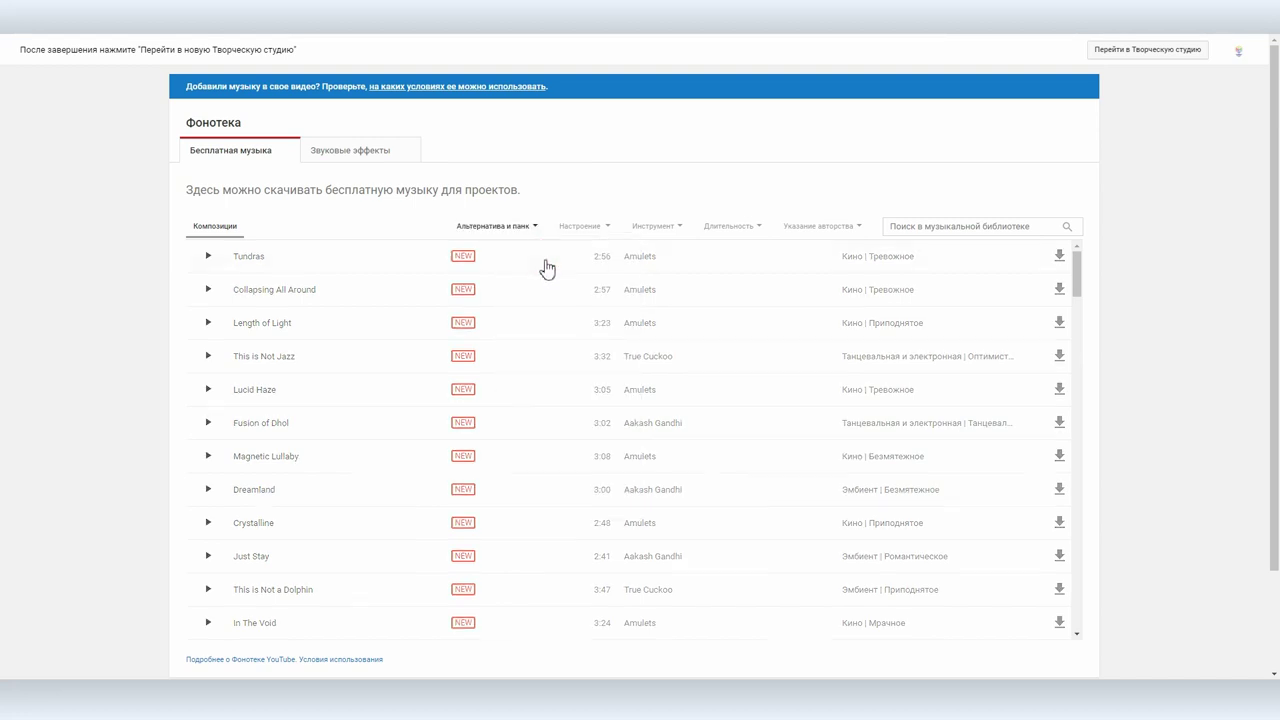
left_click(206, 258)
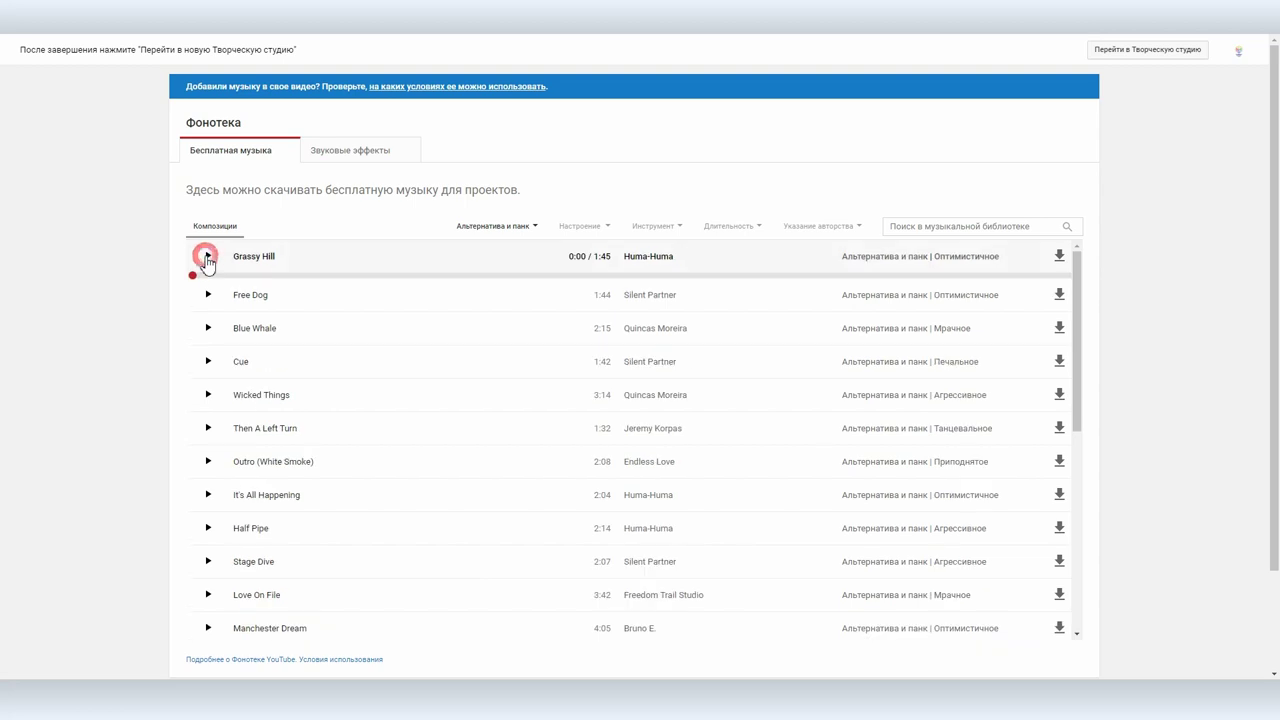
left_click(254, 309)
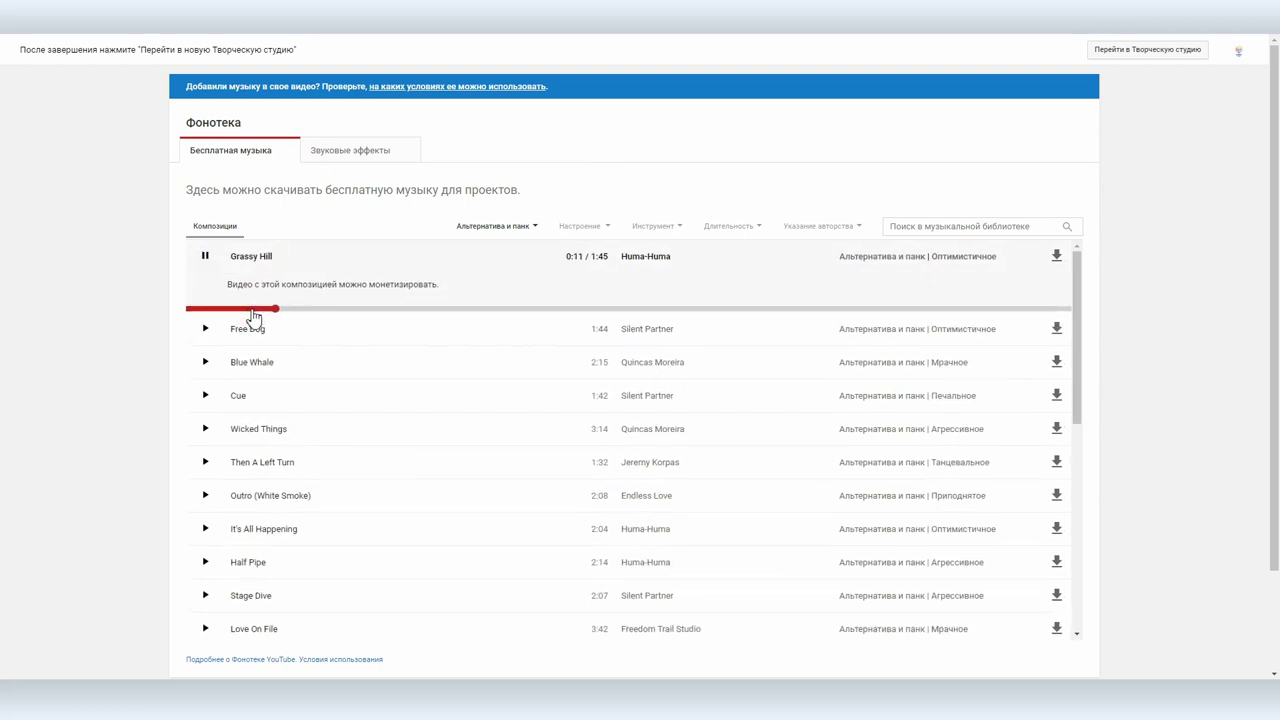
left_click(204, 256)
Filter the music by the mood "Агрессивное" and check the available instrument filter options.
left_click(586, 227)
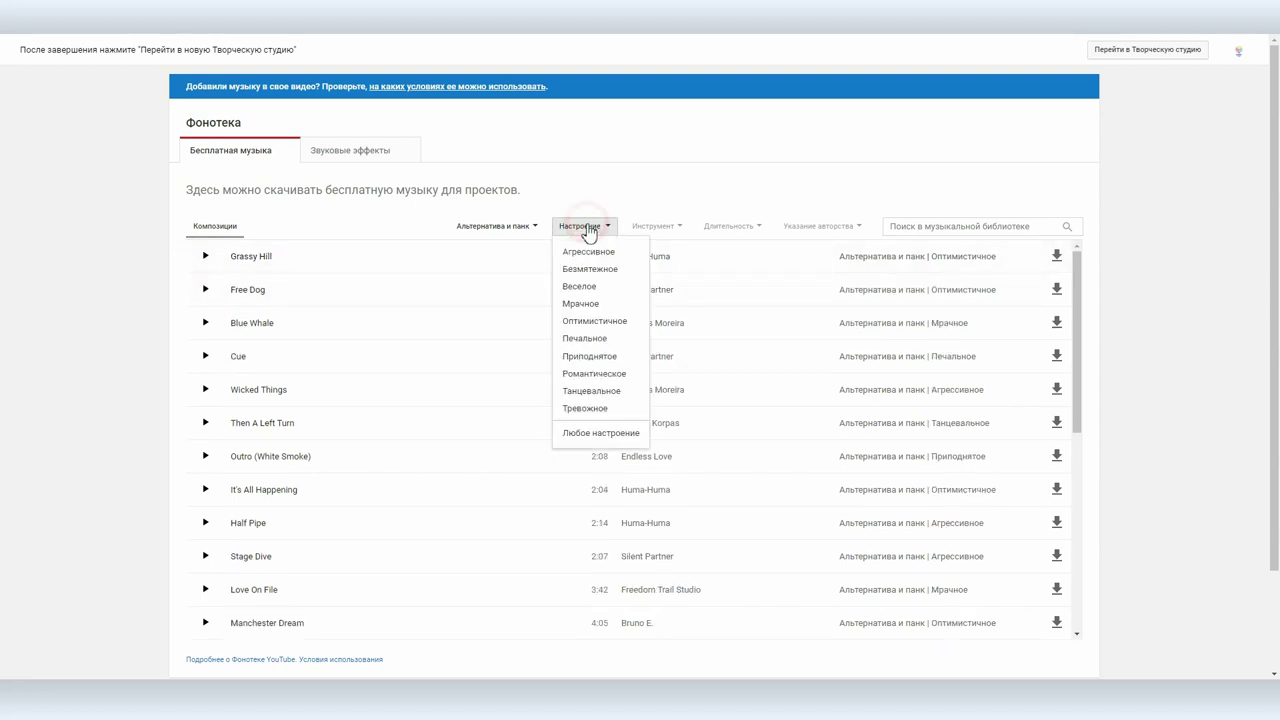
left_click(588, 252)
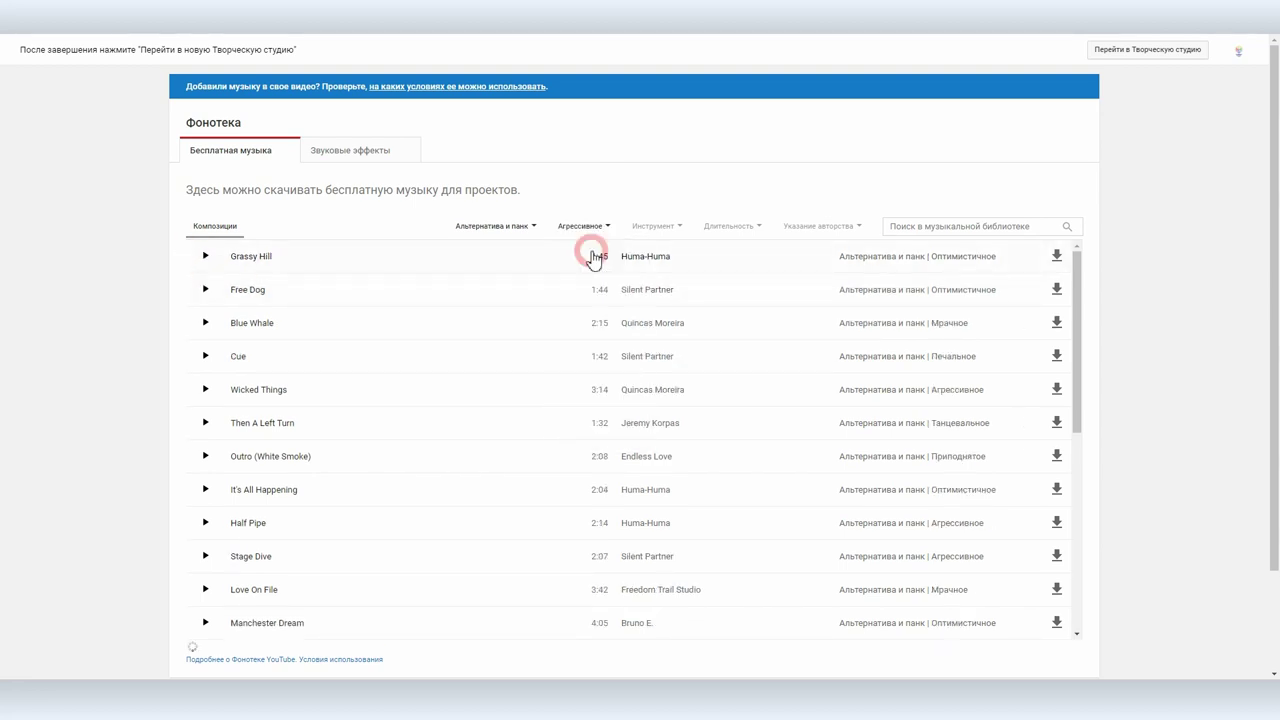
left_click(668, 231)
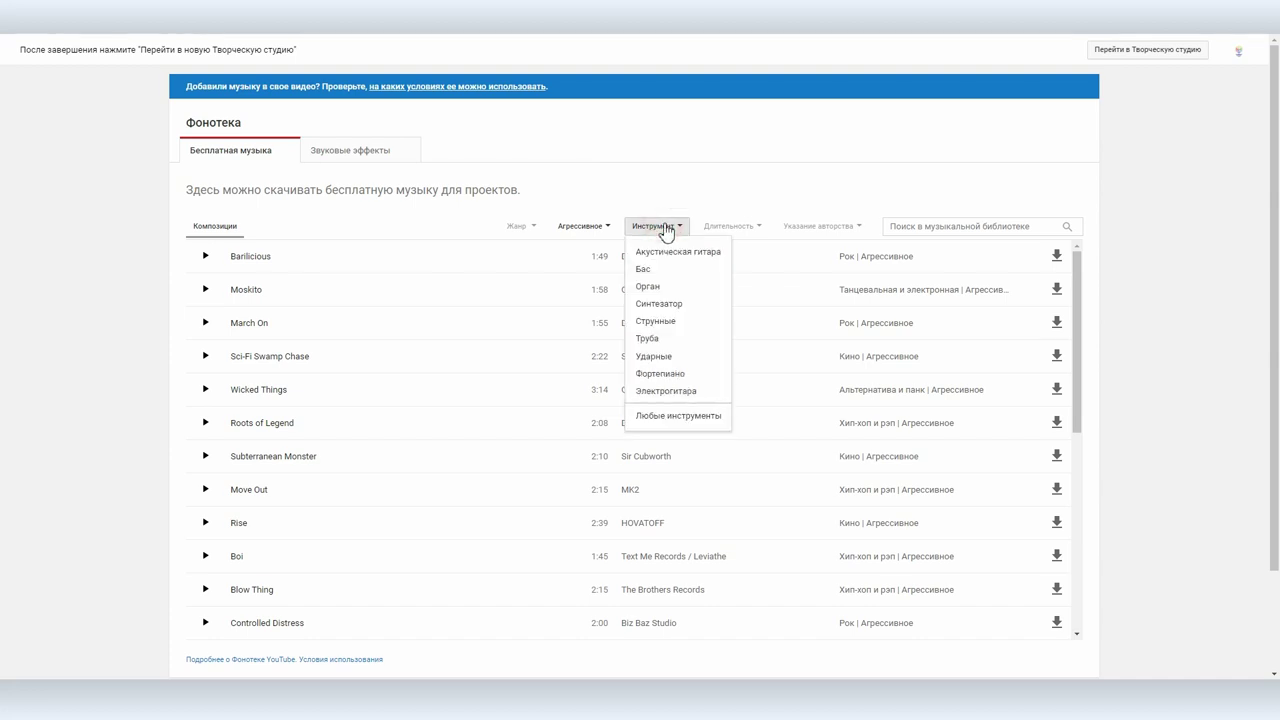
left_click(674, 184)
View the details of "Barilicious" and another track farther down the filtered list.
left_click(342, 262)
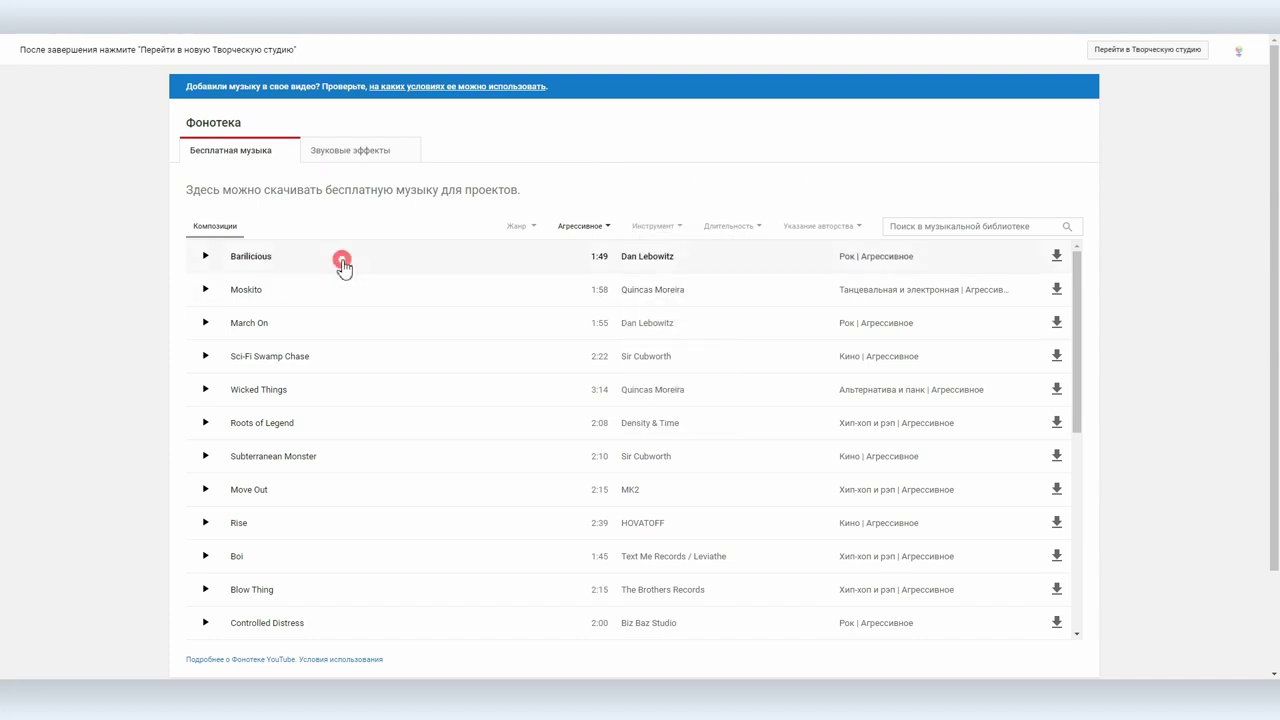
left_click(323, 256)
left_click(305, 430)
left_click(308, 438)
Filter the tracks by "Указание авторства требуется" and view the attribution details of "The Hunter".
left_click(818, 226)
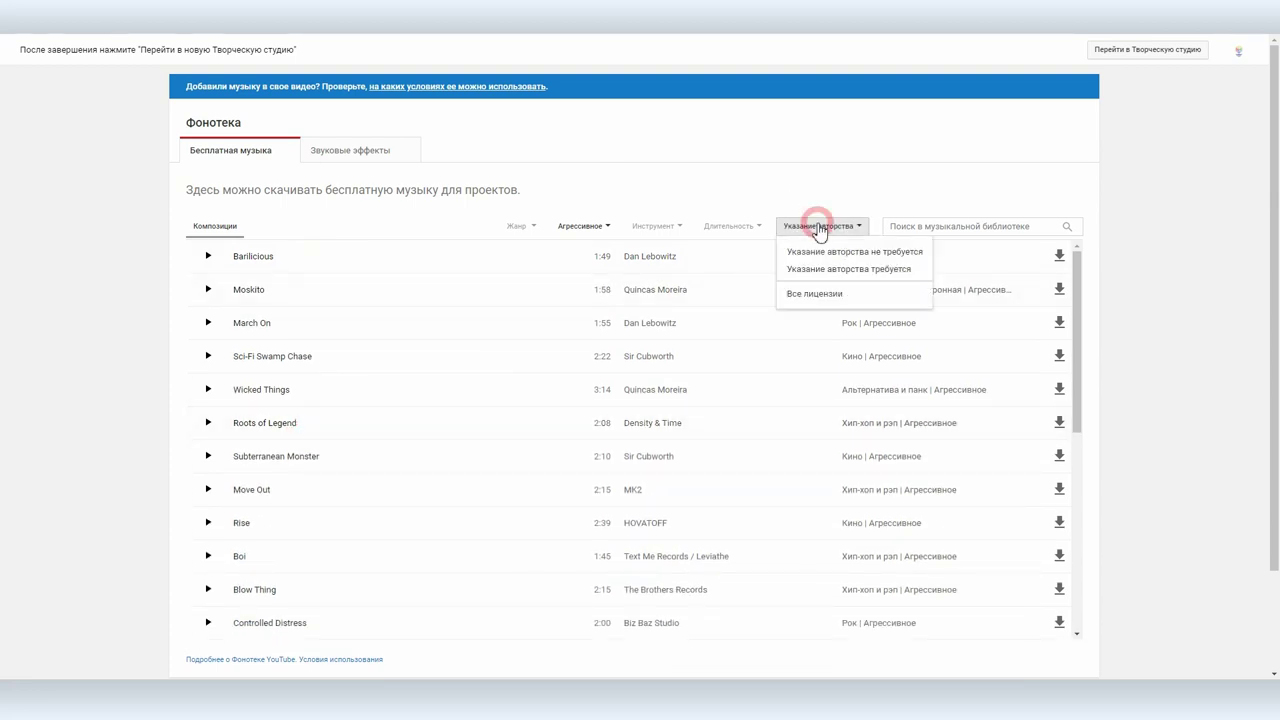
left_click(828, 270)
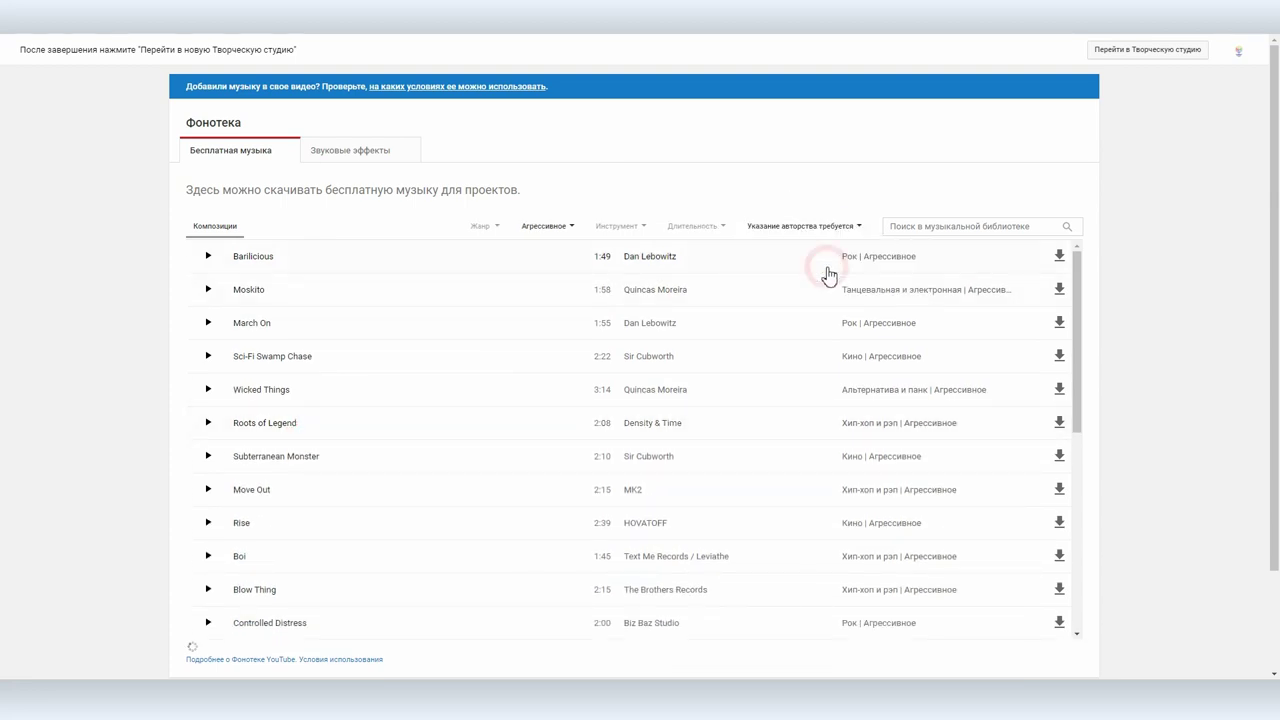
left_click(418, 328)
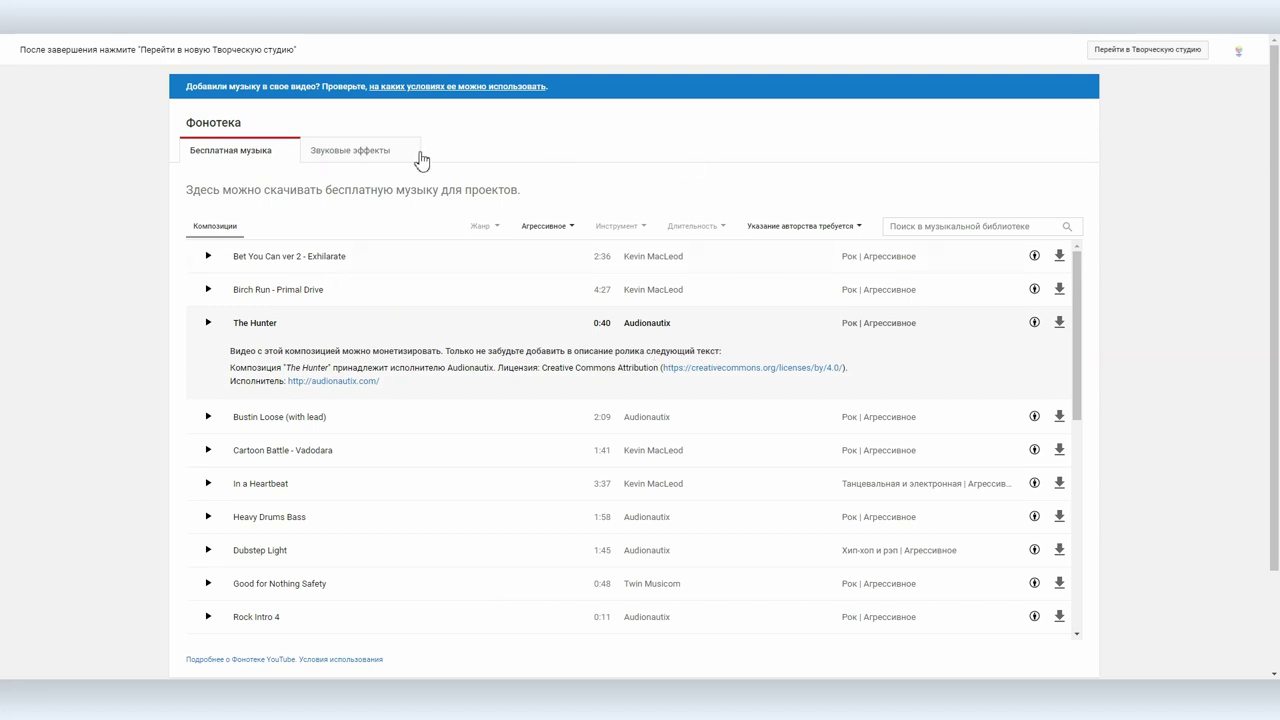
Browse the free sound effects in the audio library and check the available category filter options.
left_click(348, 158)
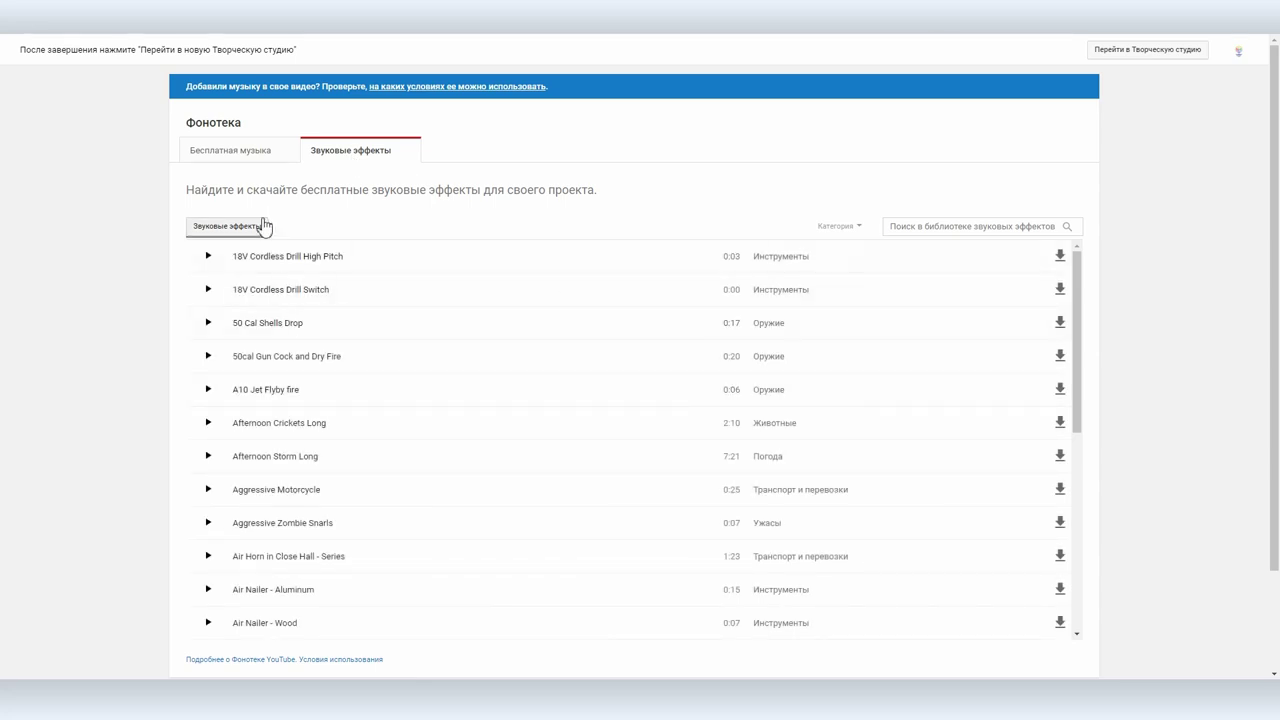
scroll(290, 545, "down", 3)
scroll(288, 520, "up", 3)
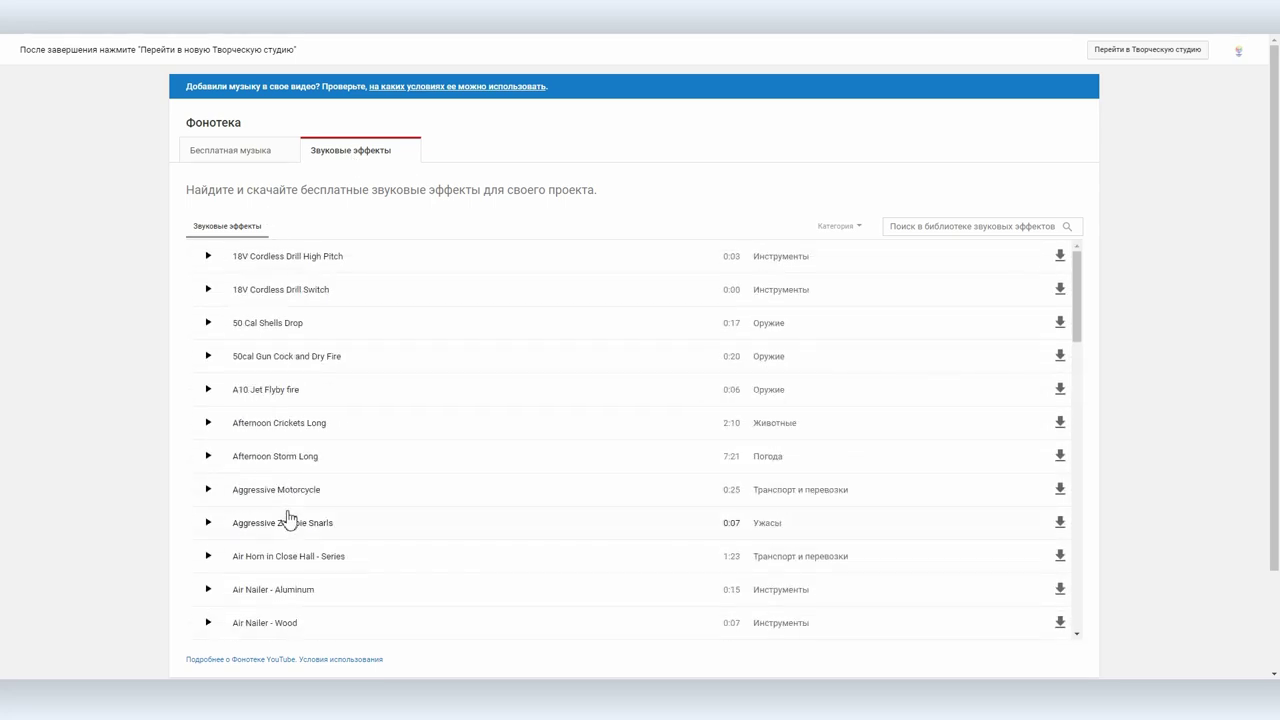
left_click(832, 228)
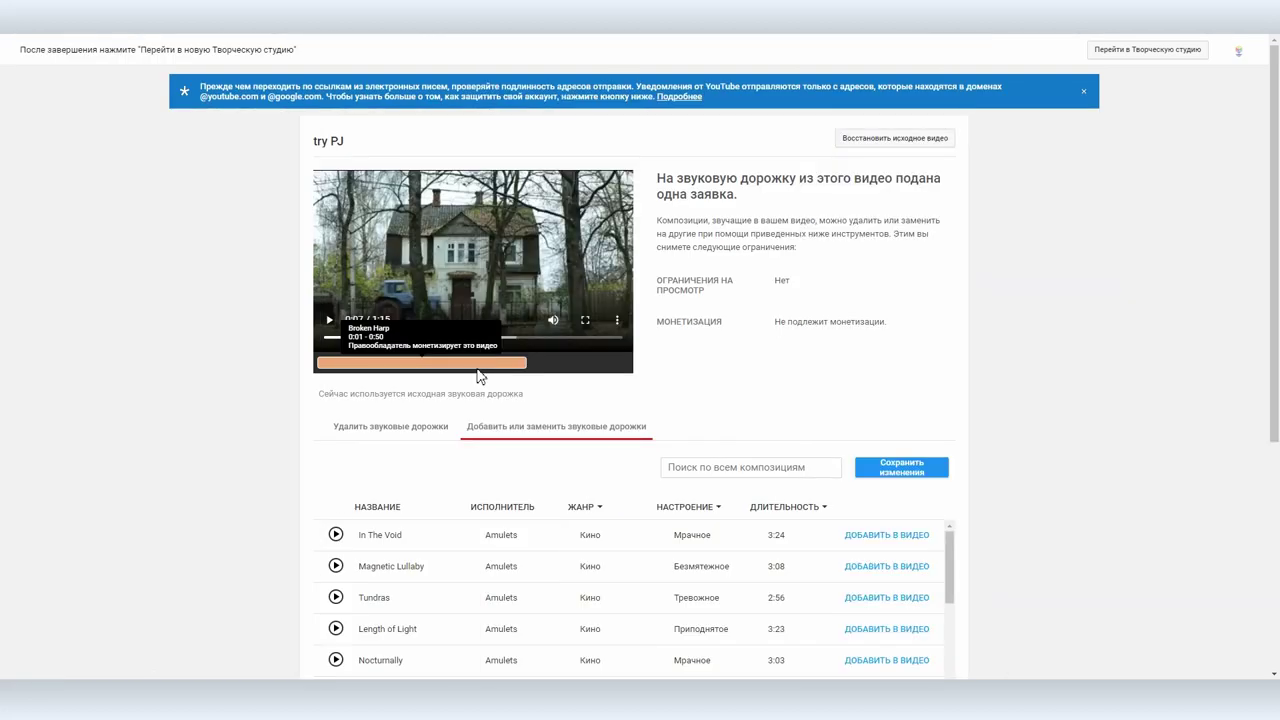
Preview "In The Void" and "Magnetic Lullaby" for the claimed video "try PJ", and add "Magnetic Lullaby" to it.
left_click(337, 537)
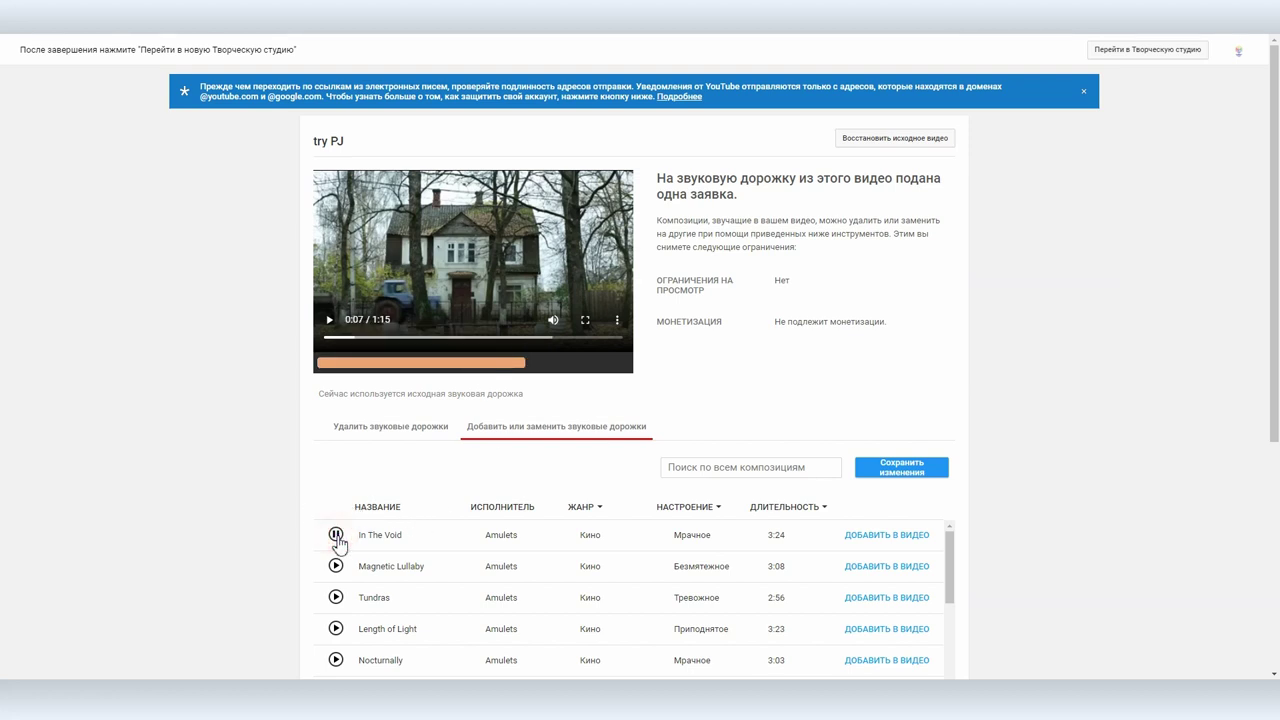
left_click(336, 567)
left_click(336, 567)
left_click(875, 568)
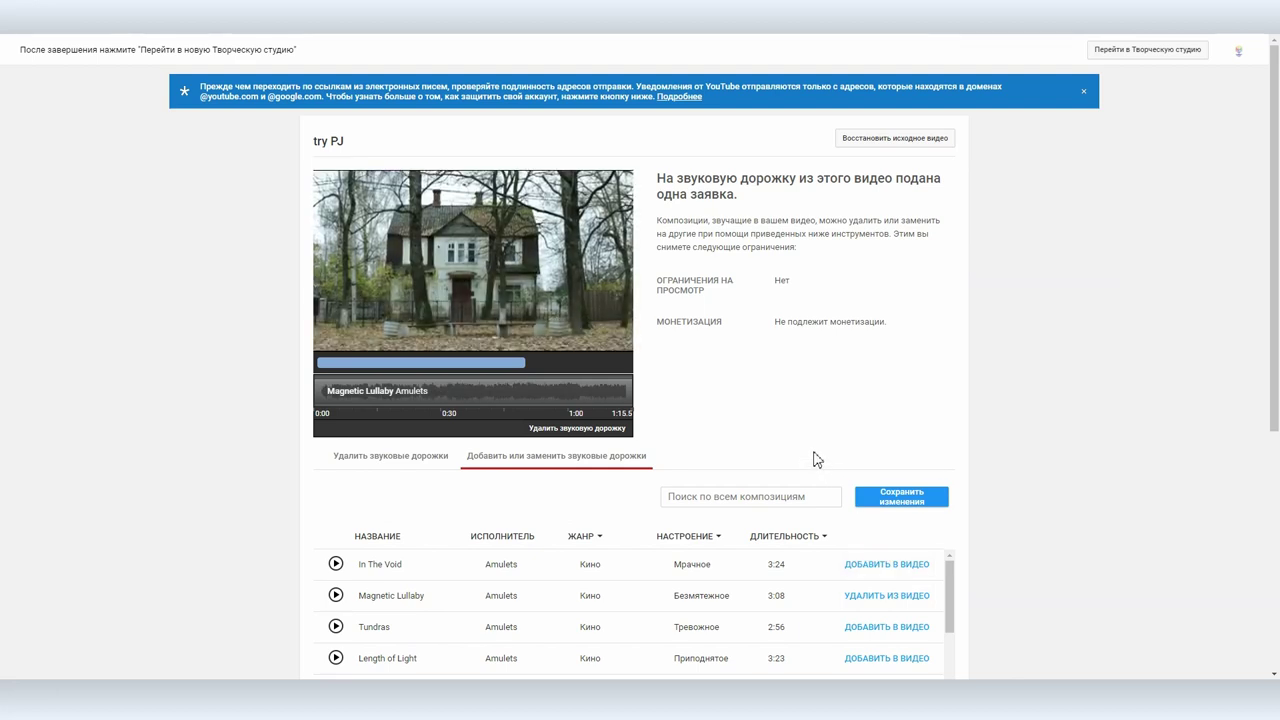
Shorten the "Magnetic Lullaby" audio track to span 0:00 to 0:49 and save the changes to the video.
left_click_drag(318, 391, 317, 391)
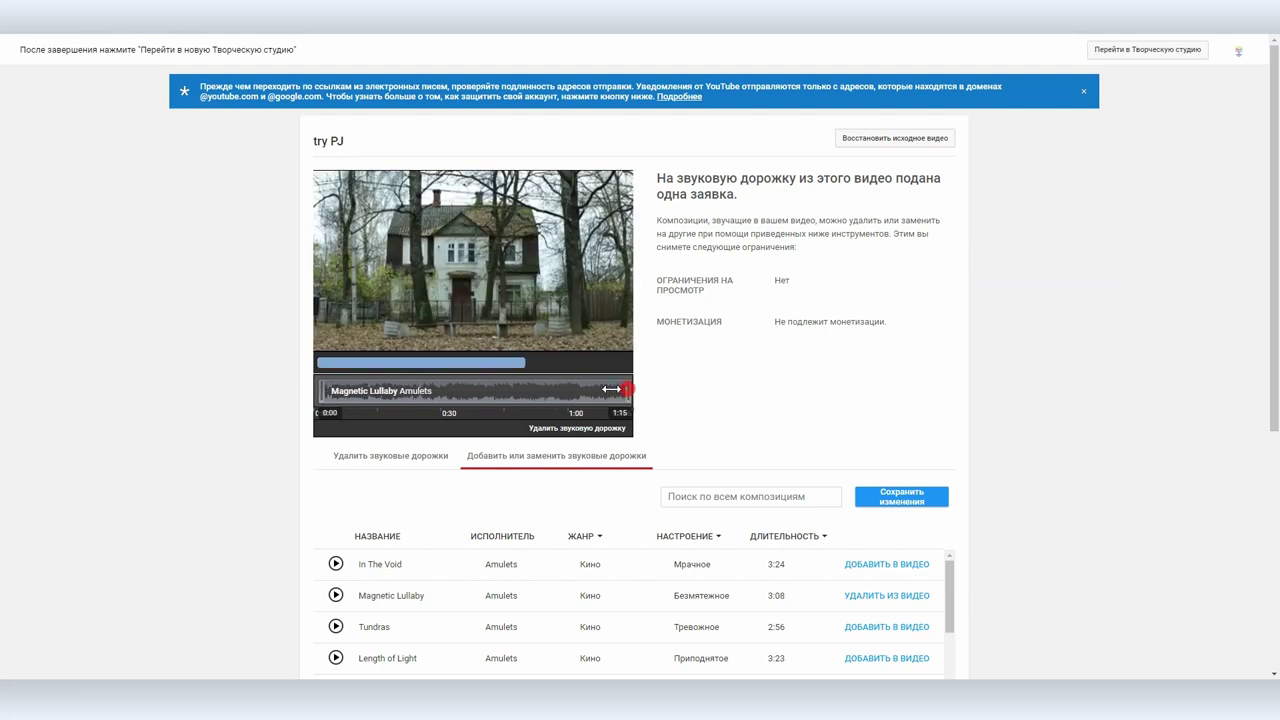
left_click_drag(611, 389, 523, 387)
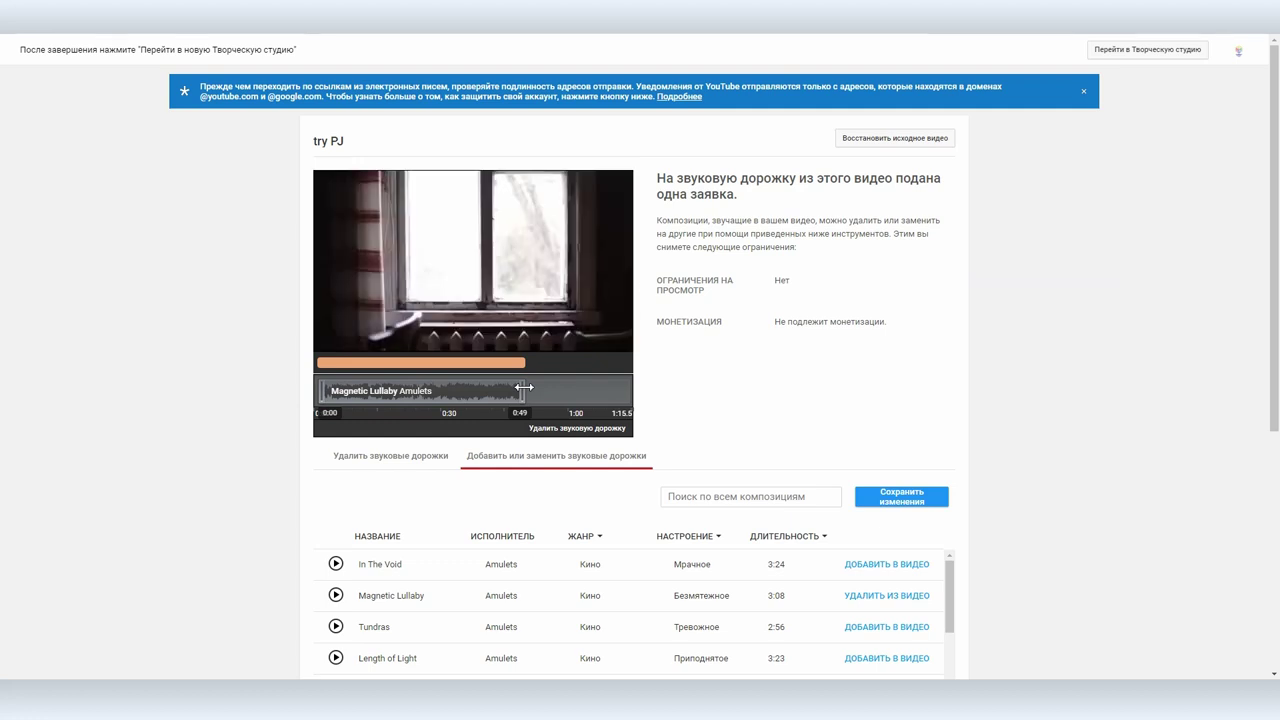
left_click(903, 500)
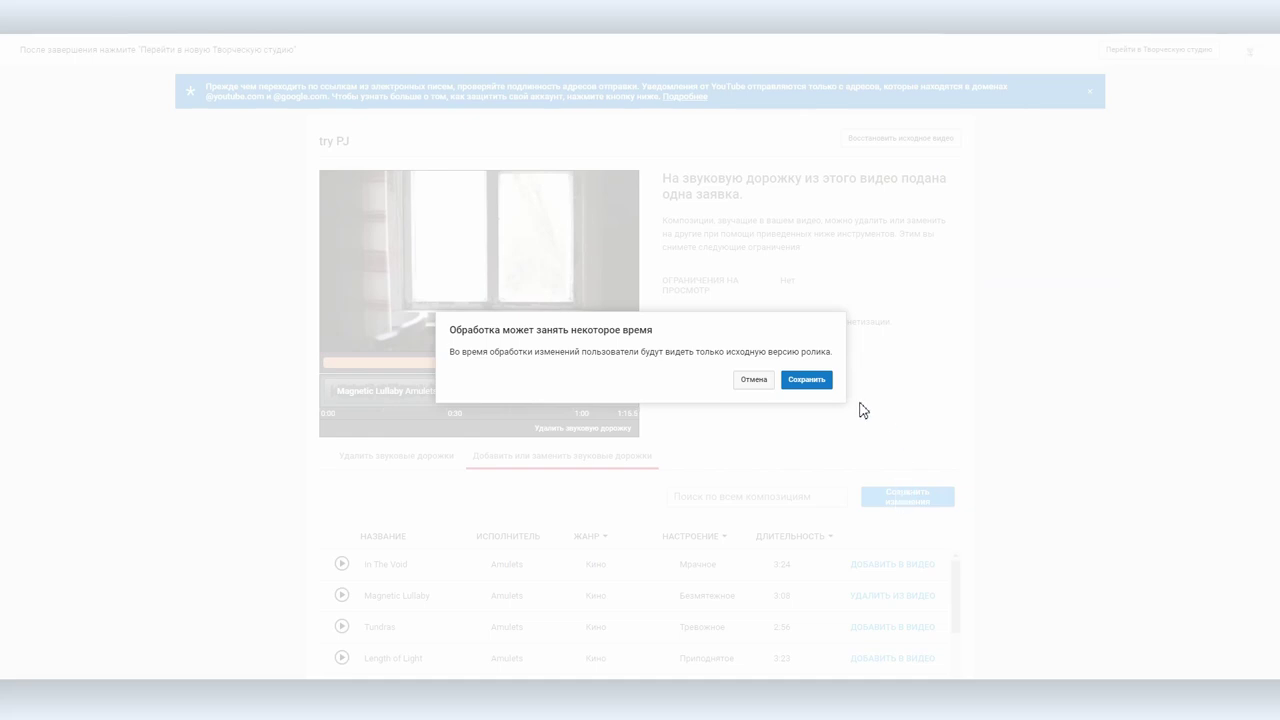
left_click(800, 380)
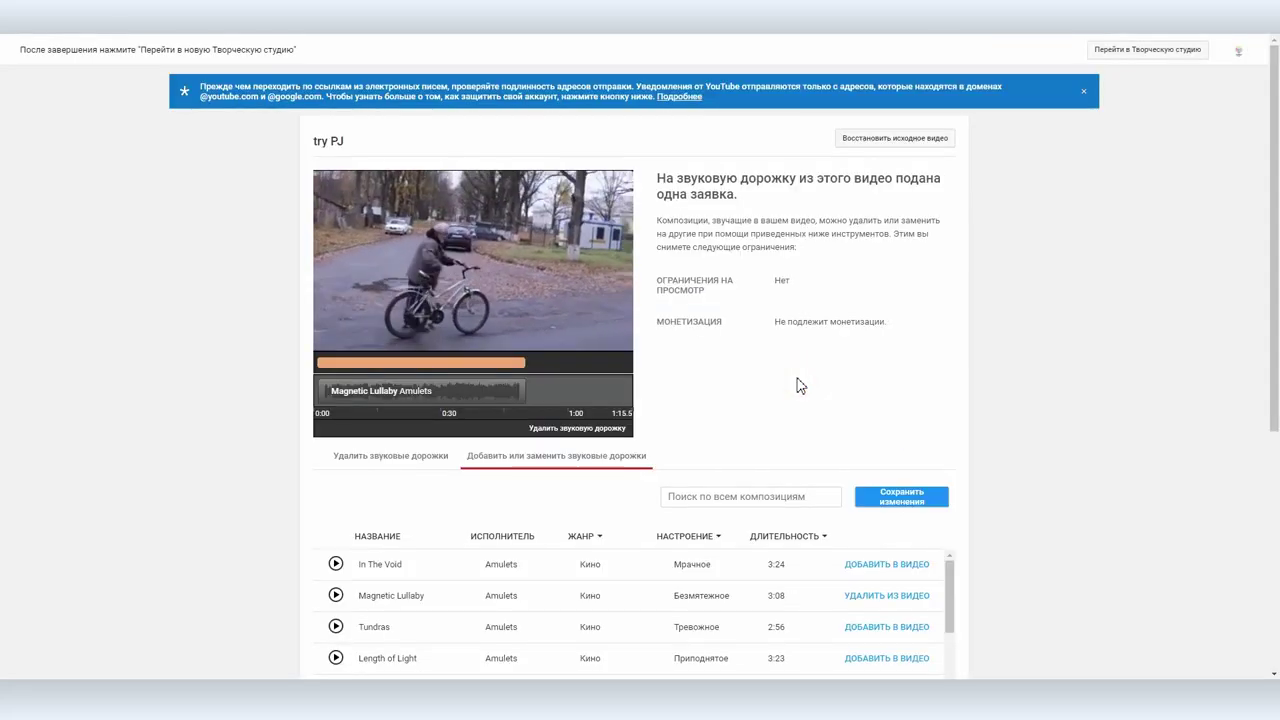
Open the video "try PJ" from the channel's uploads and bring up its YouTube watch page.
mouse_move(328, 340)
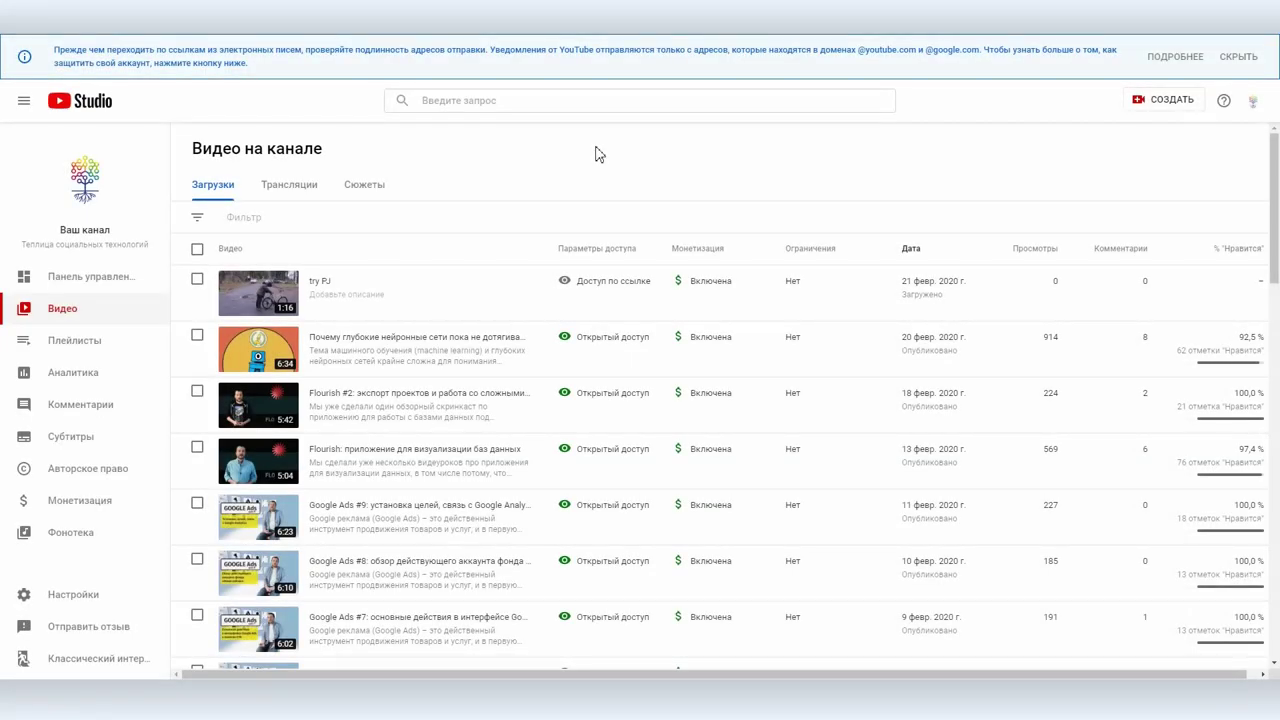
left_click(261, 298)
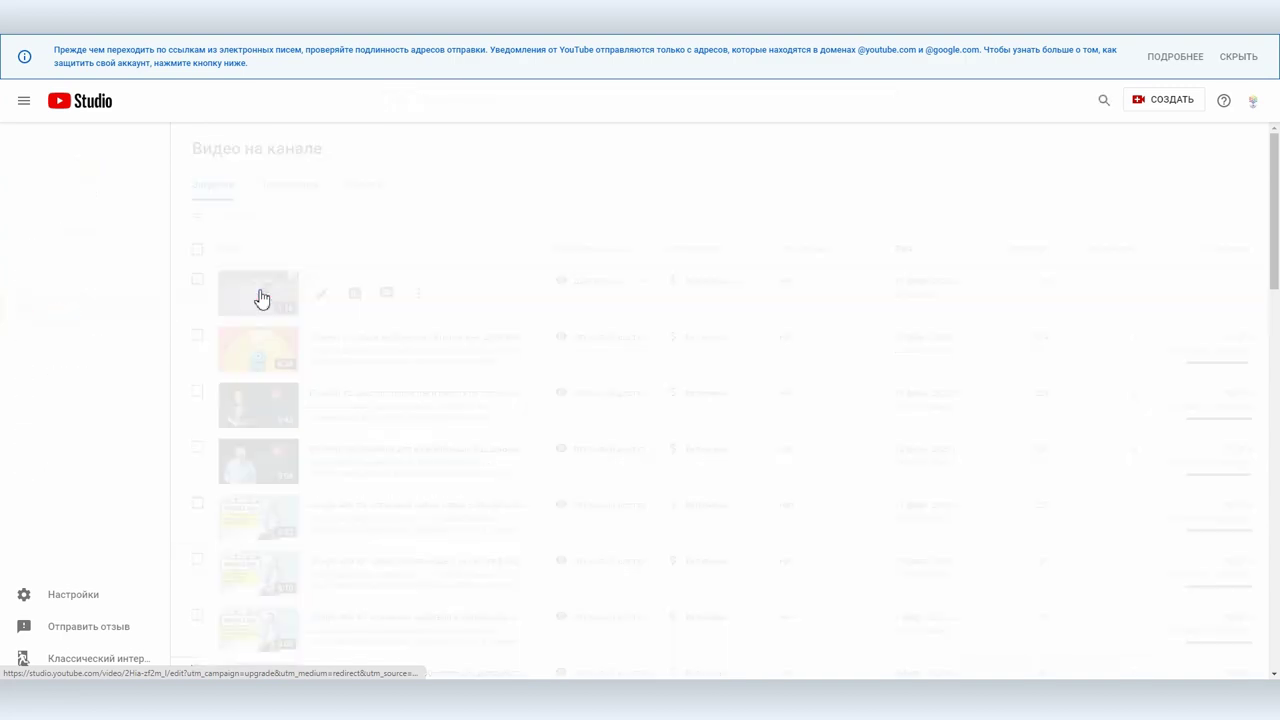
left_click(122, 182)
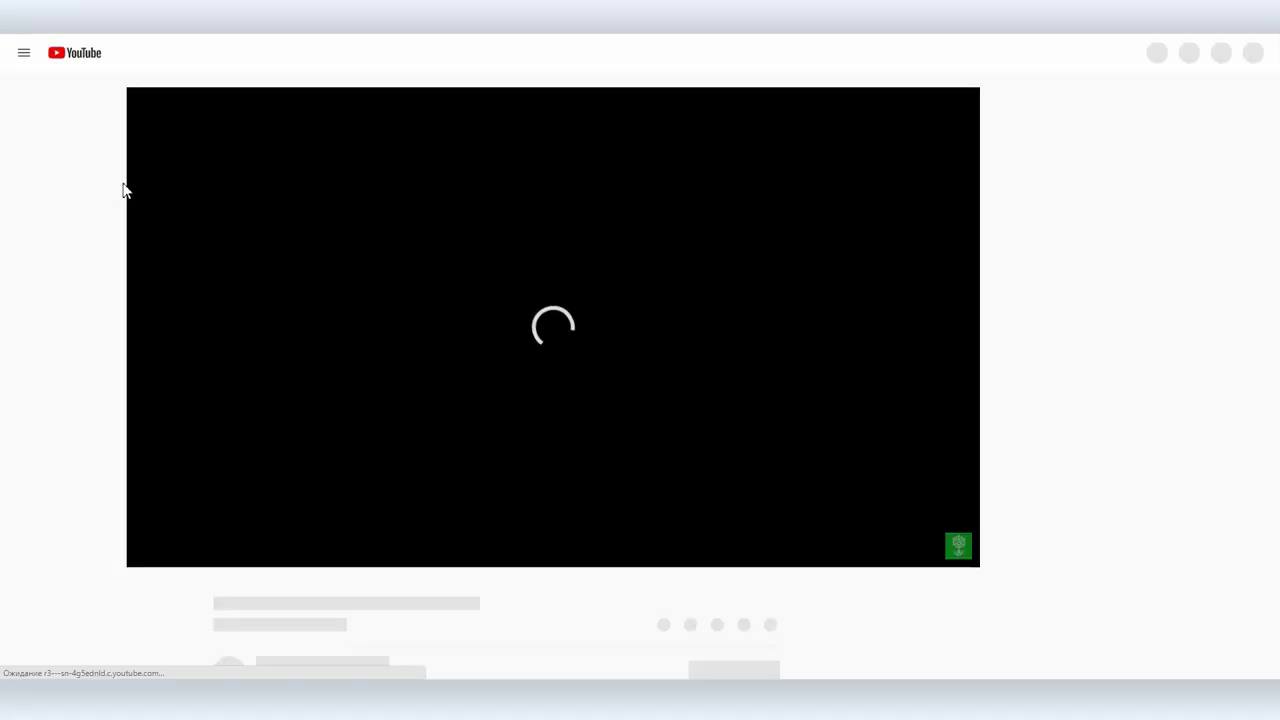